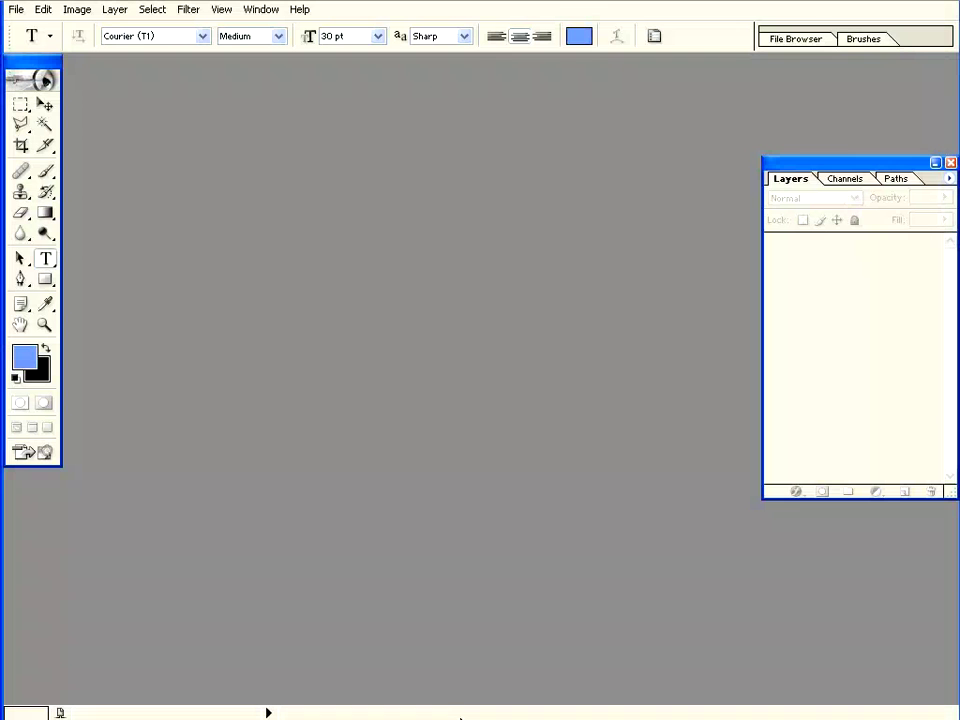
Create a new transparent 720 x 540 Std. NTSC 601 document
{"action": "left_click", "coordinate": [16, 12]}
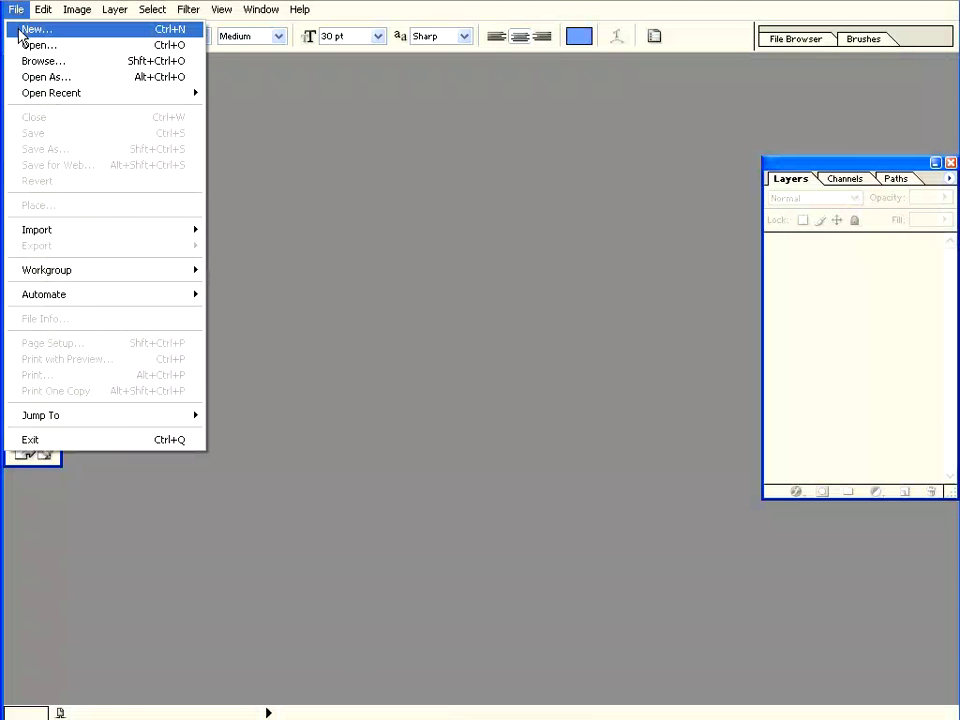
{"action": "left_click", "coordinate": [22, 30]}
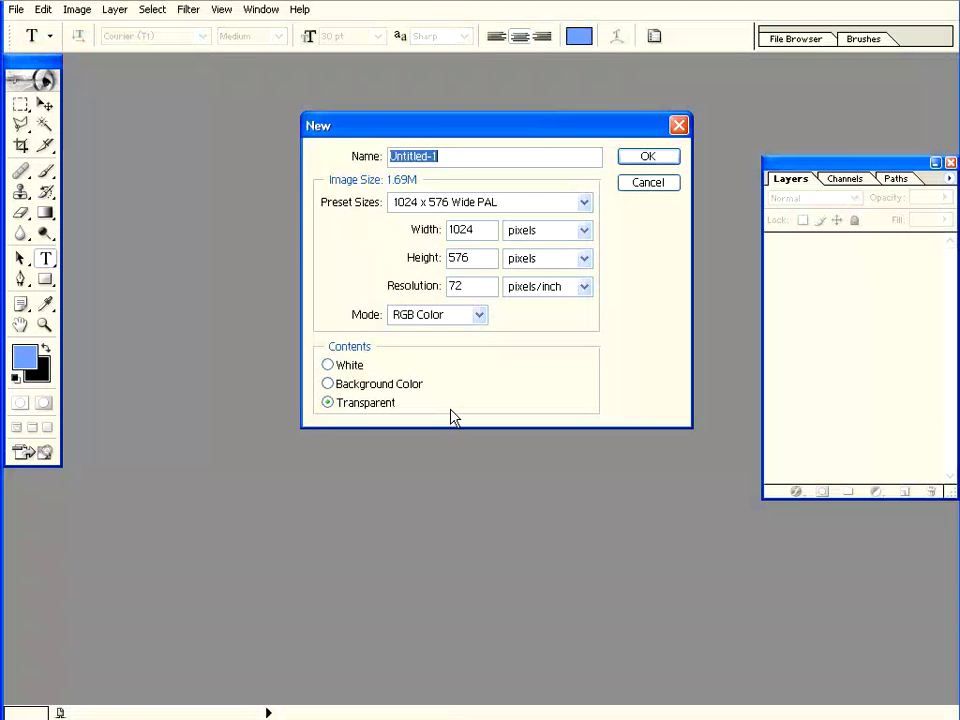
{"action": "left_click", "coordinate": [585, 204]}
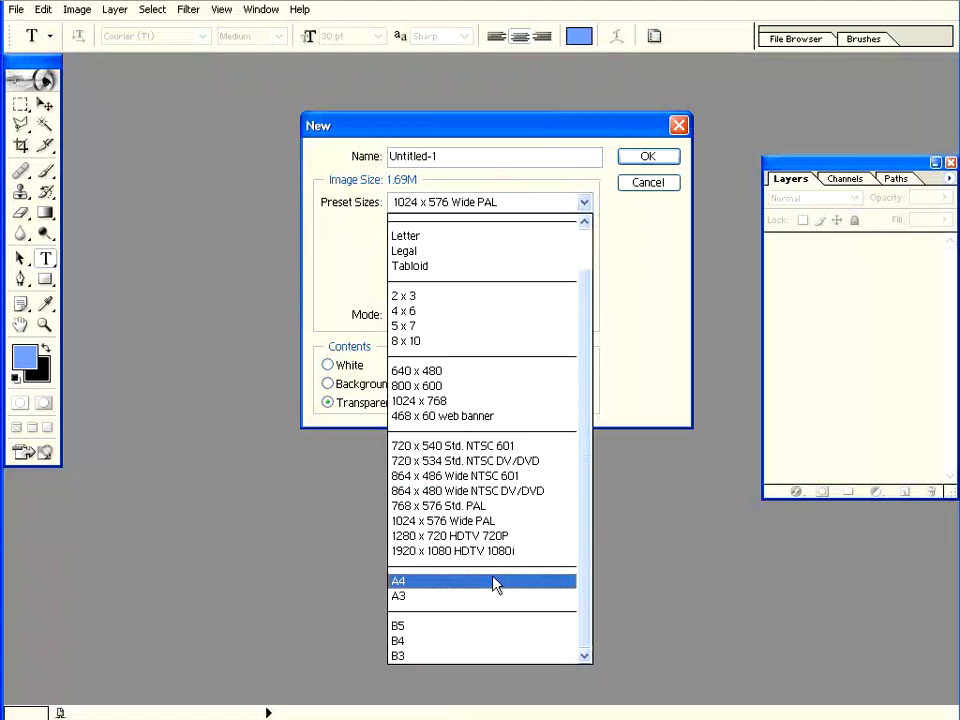
{"action": "left_click", "coordinate": [462, 446]}
{"action": "left_click", "coordinate": [645, 157]}
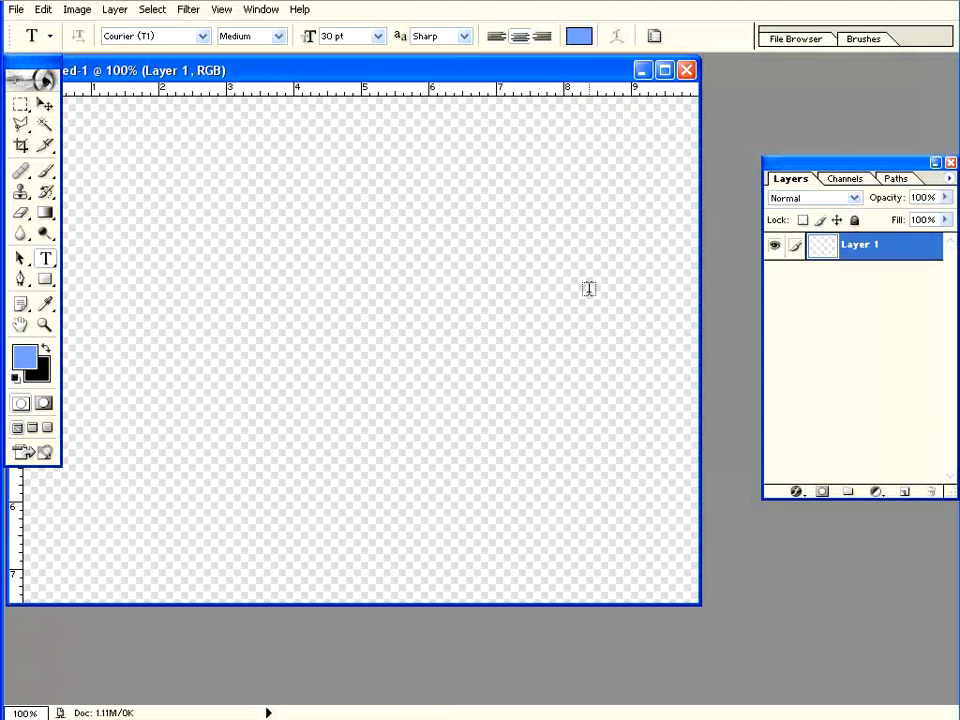
Move the document window right and stretch the Layers panel to full height at the top
{"action": "left_click_drag", "start_coordinate": [256, 73], "coordinate": [313, 72]}
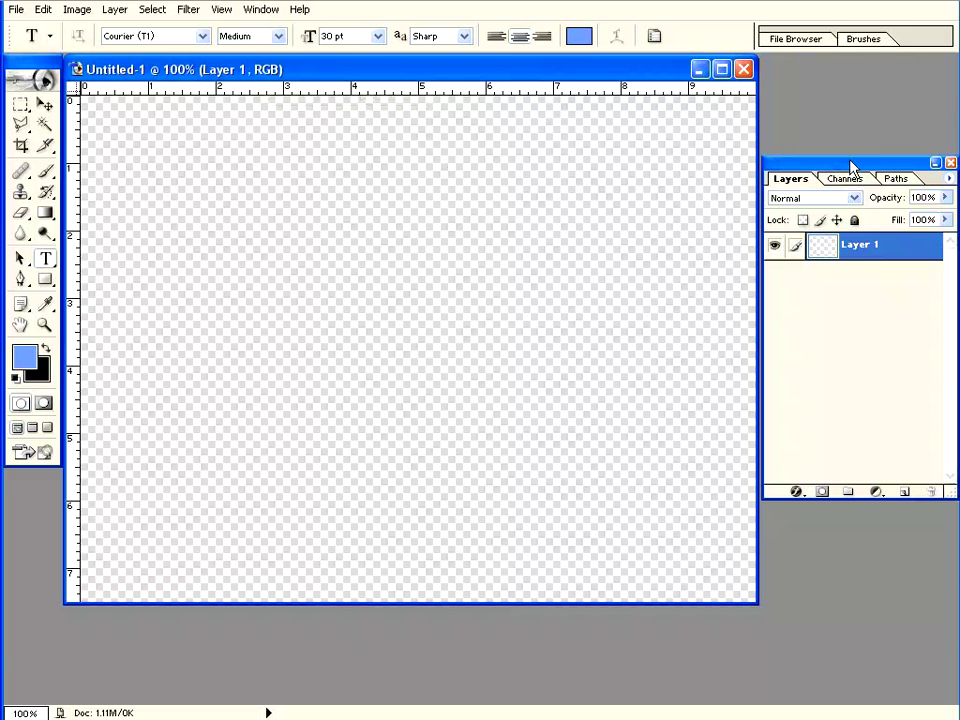
{"action": "left_click_drag", "start_coordinate": [851, 166], "coordinate": [846, 70]}
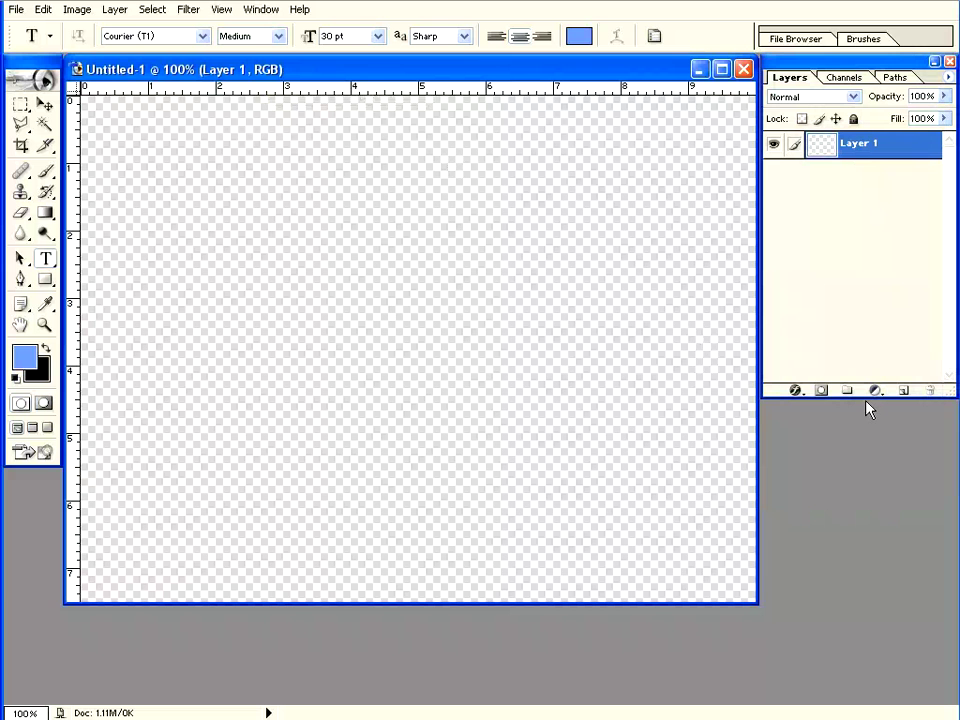
{"action": "left_click_drag", "start_coordinate": [866, 400], "coordinate": [856, 697]}
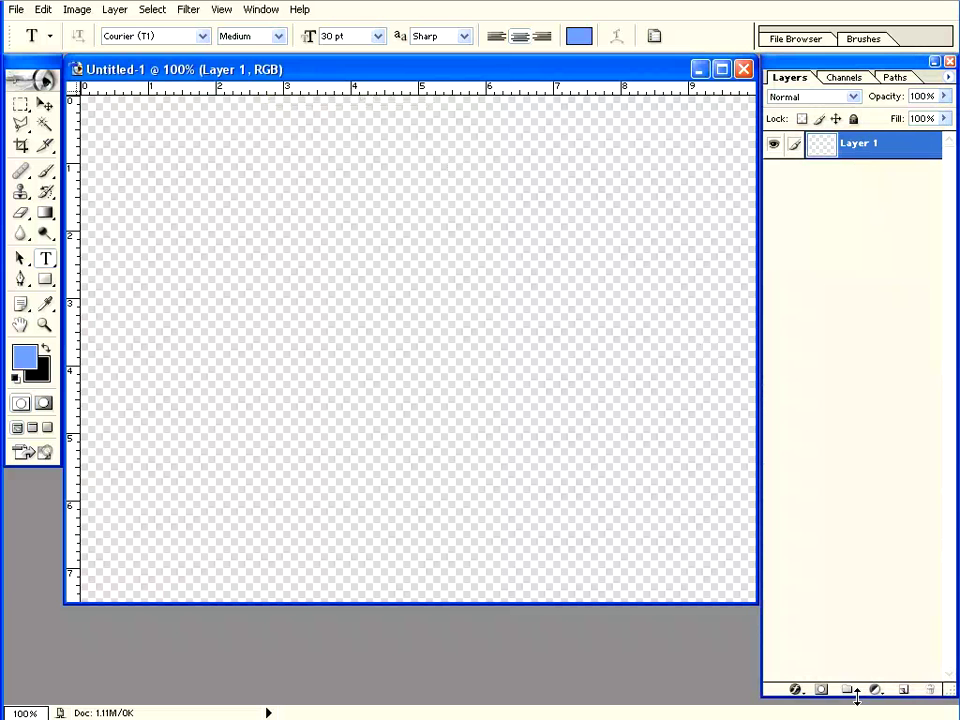
{"action": "left_click", "coordinate": [16, 9]}
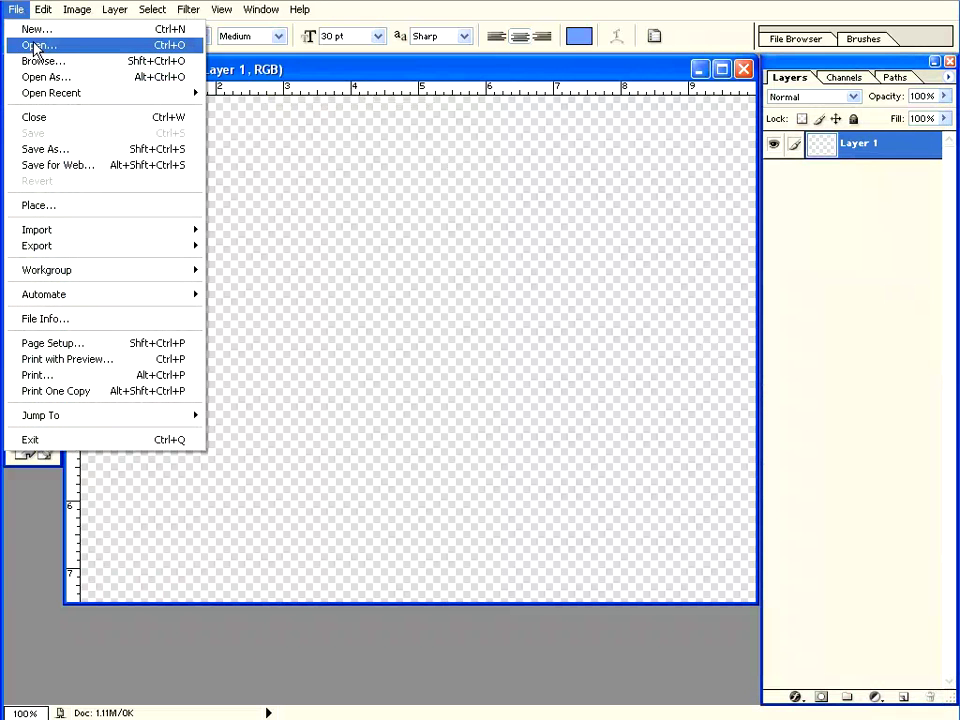
Open the ASAMUSICLIVE.jpg image
{"action": "left_click", "coordinate": [36, 45]}
{"action": "left_click", "coordinate": [348, 198]}
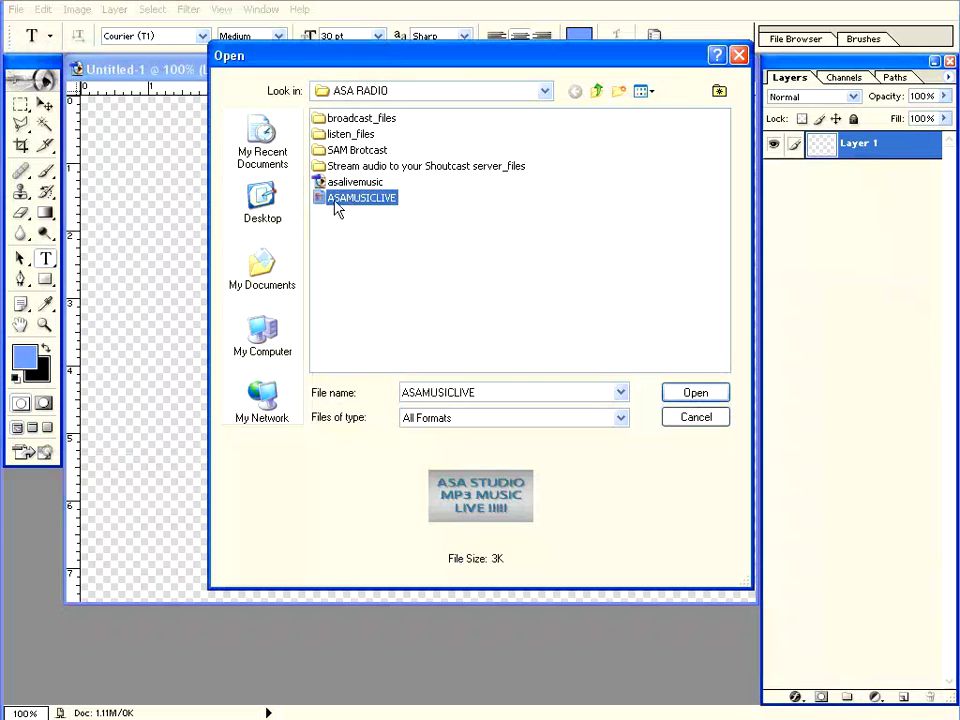
{"action": "left_click", "coordinate": [697, 393]}
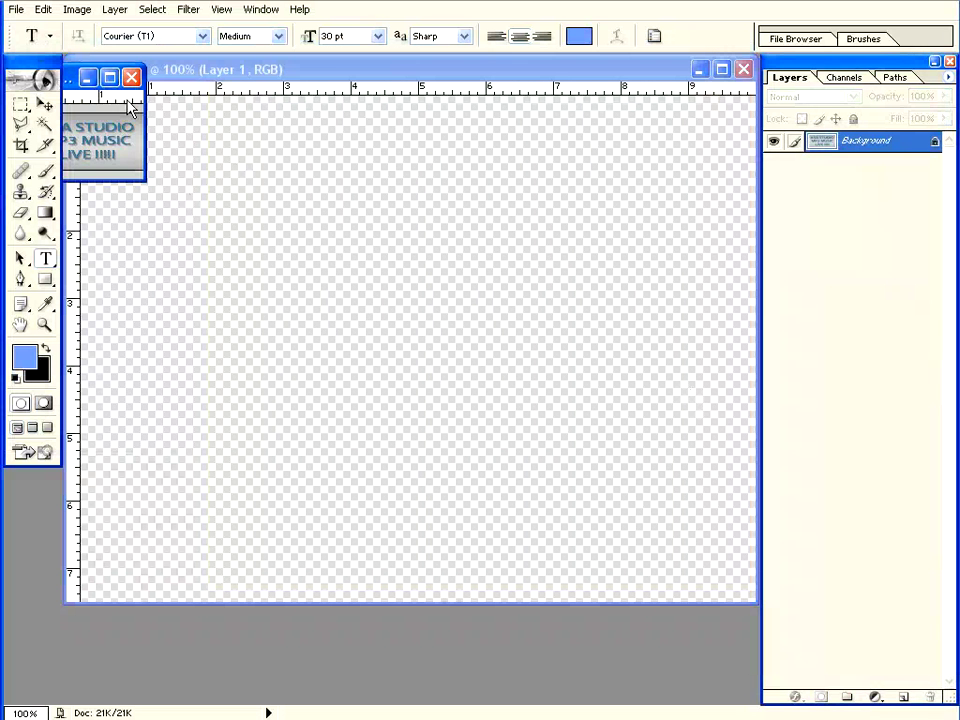
Center the ASAMUSICLIVE window over the canvas and enlarge it
{"action": "left_click_drag", "start_coordinate": [69, 86], "coordinate": [315, 227]}
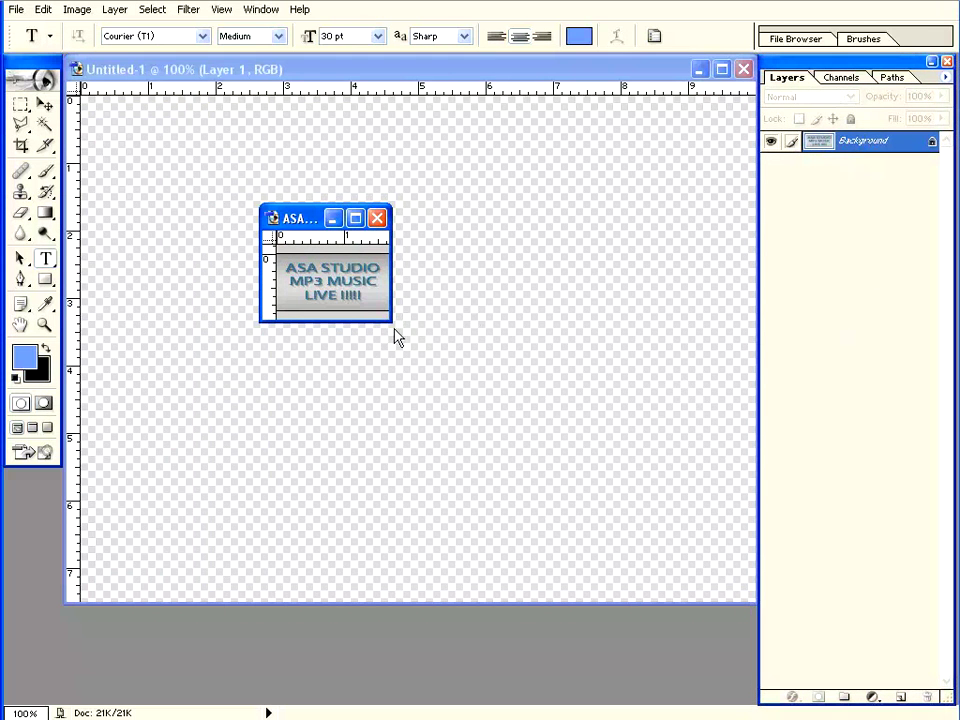
{"action": "left_click_drag", "start_coordinate": [389, 321], "coordinate": [492, 343]}
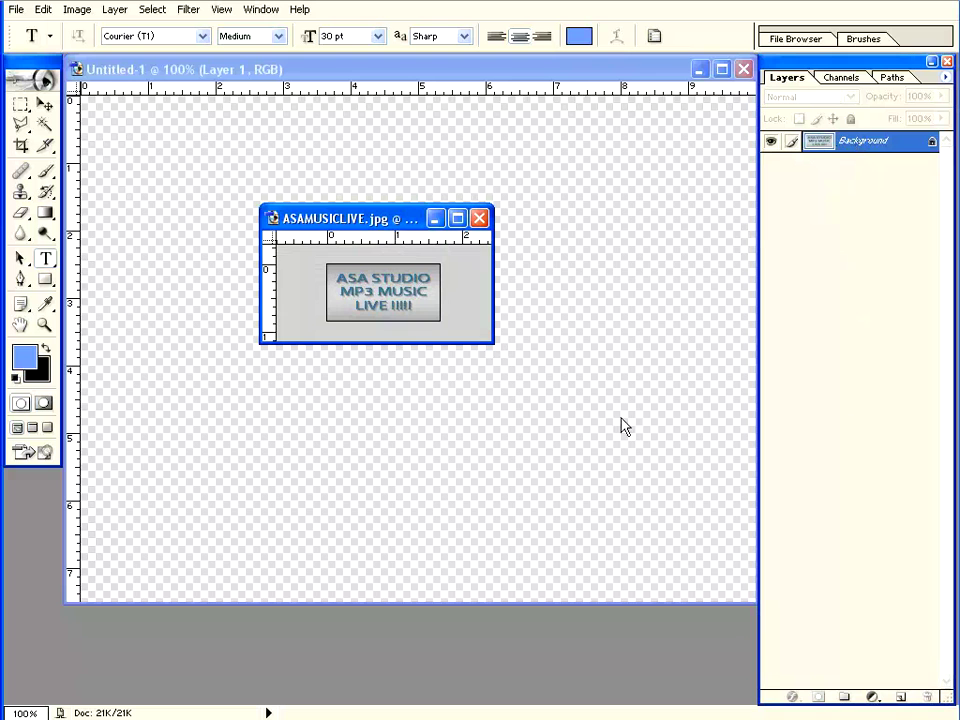
{"action": "left_click_drag", "start_coordinate": [380, 218], "coordinate": [376, 250]}
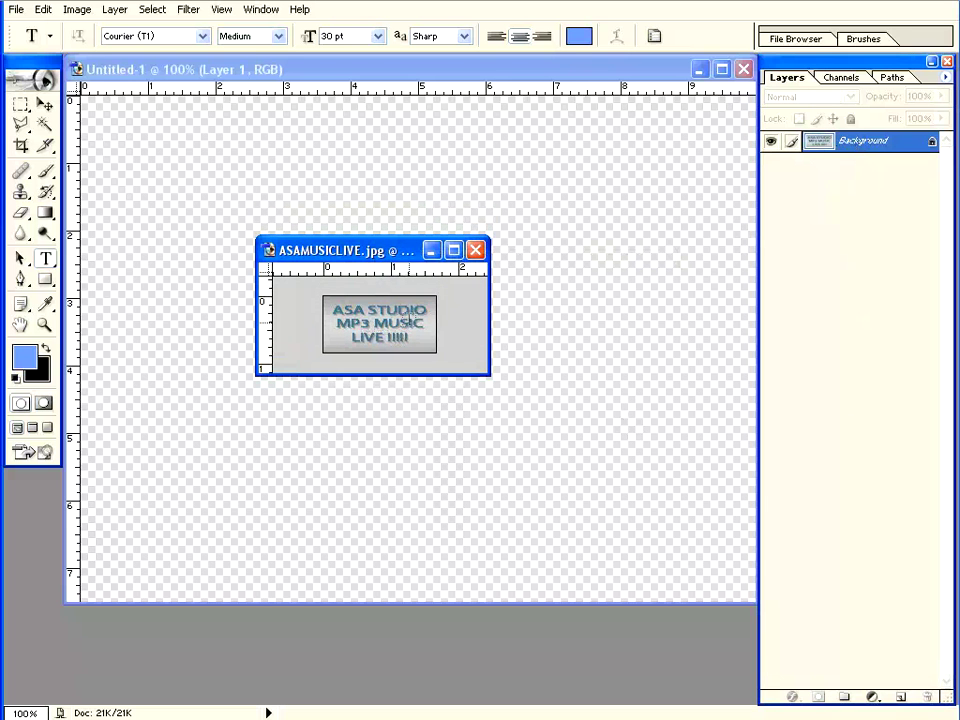
Convert the Background into a Normal-mode layer named 'banner' with a Gray colour tag
{"action": "double_click", "coordinate": [818, 143]}
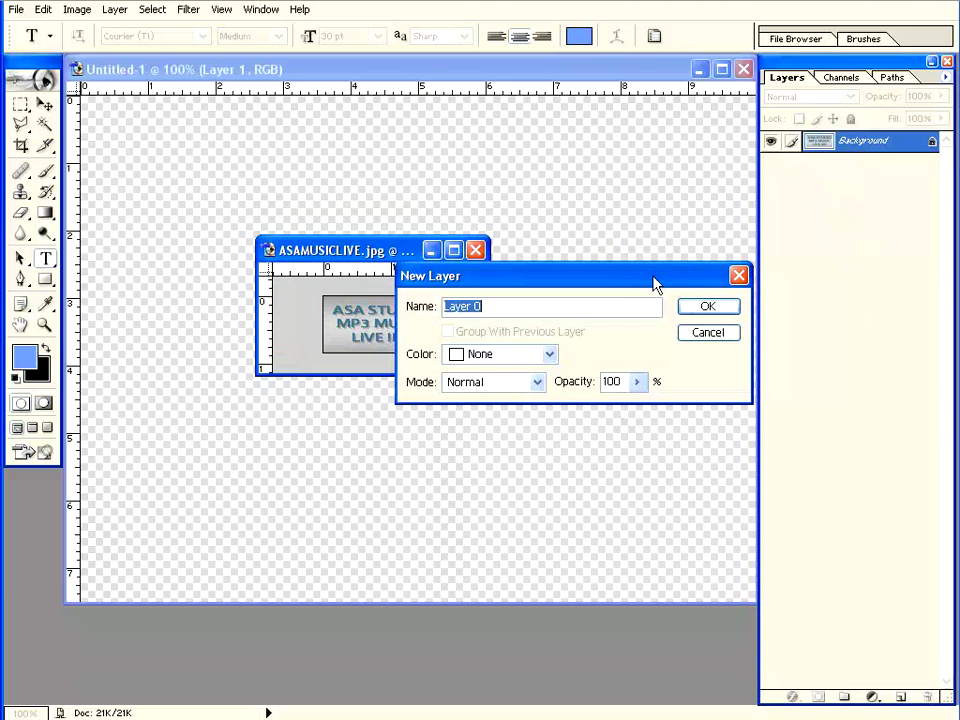
{"action": "left_click_drag", "start_coordinate": [654, 280], "coordinate": [641, 146]}
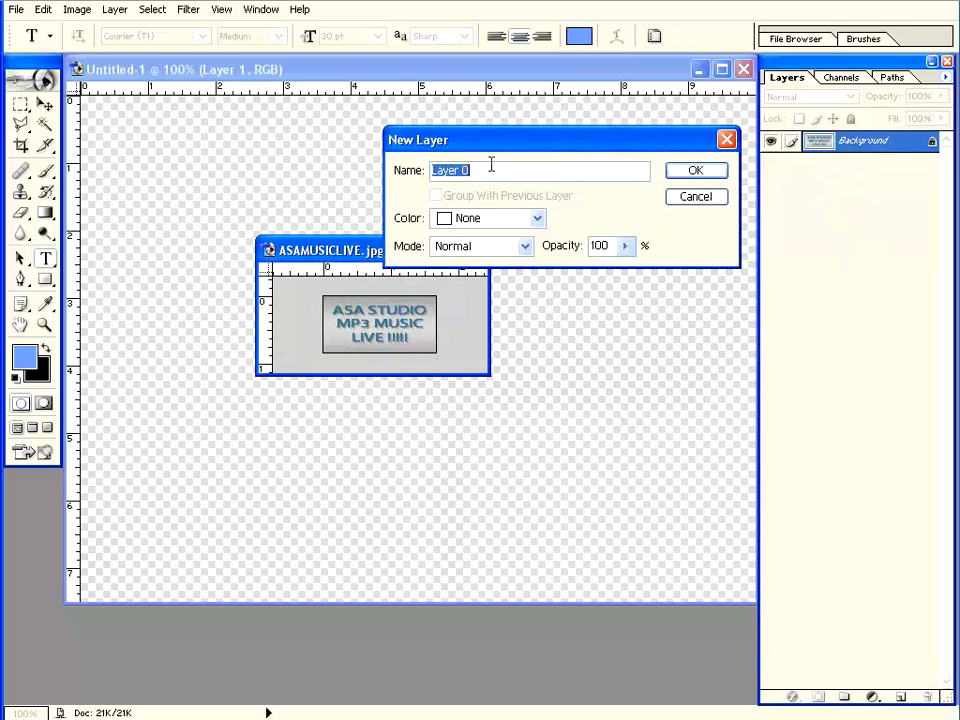
{"action": "type", "text": "banner"}
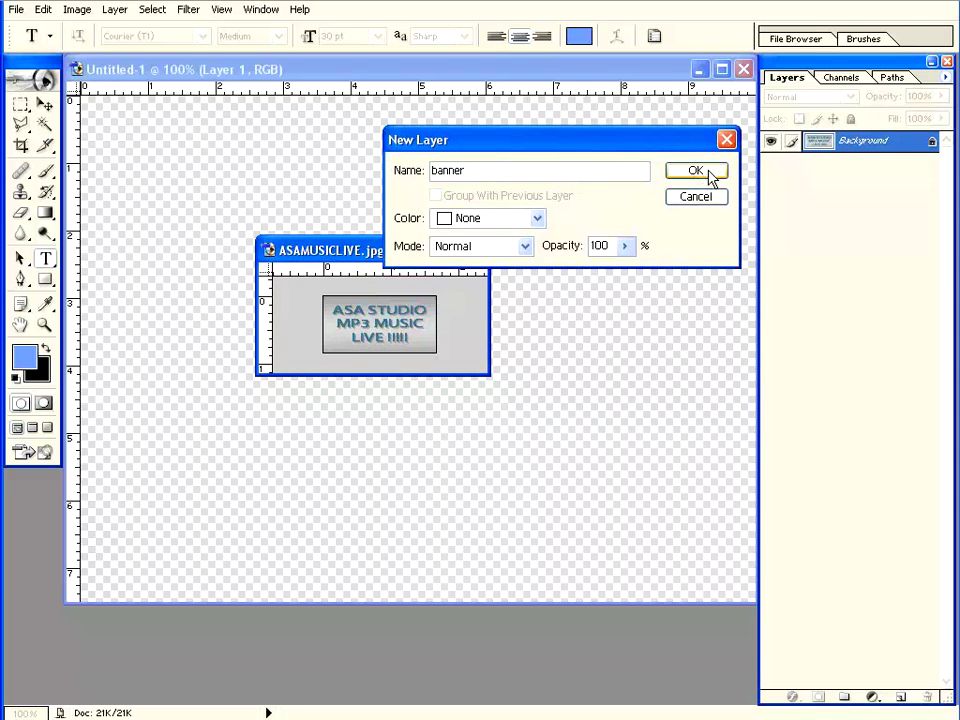
{"action": "left_click", "coordinate": [537, 218]}
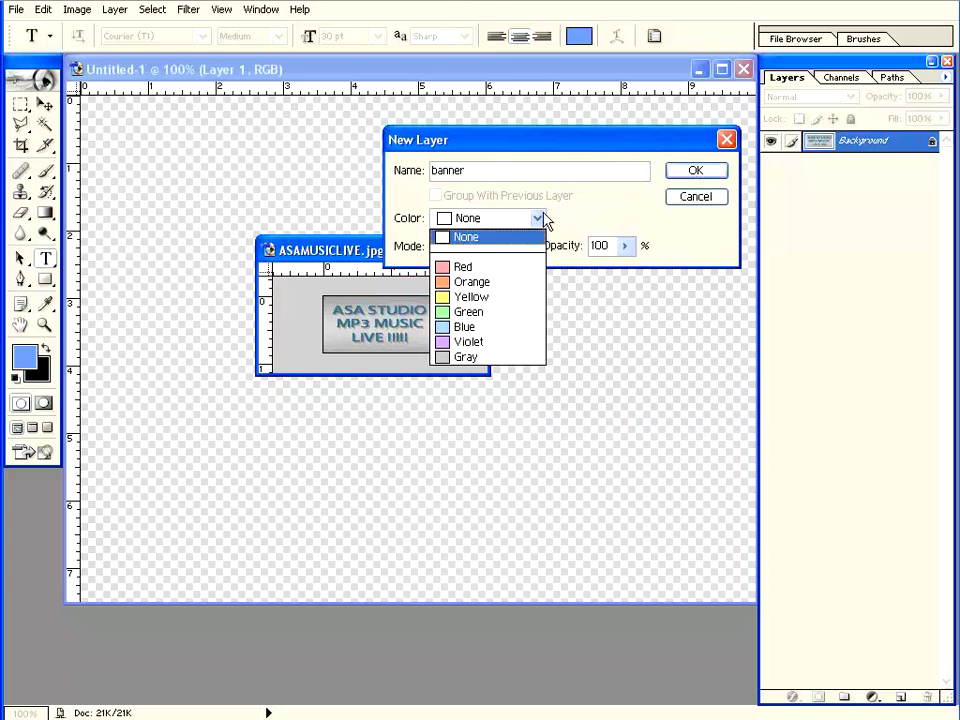
{"action": "left_click", "coordinate": [518, 270]}
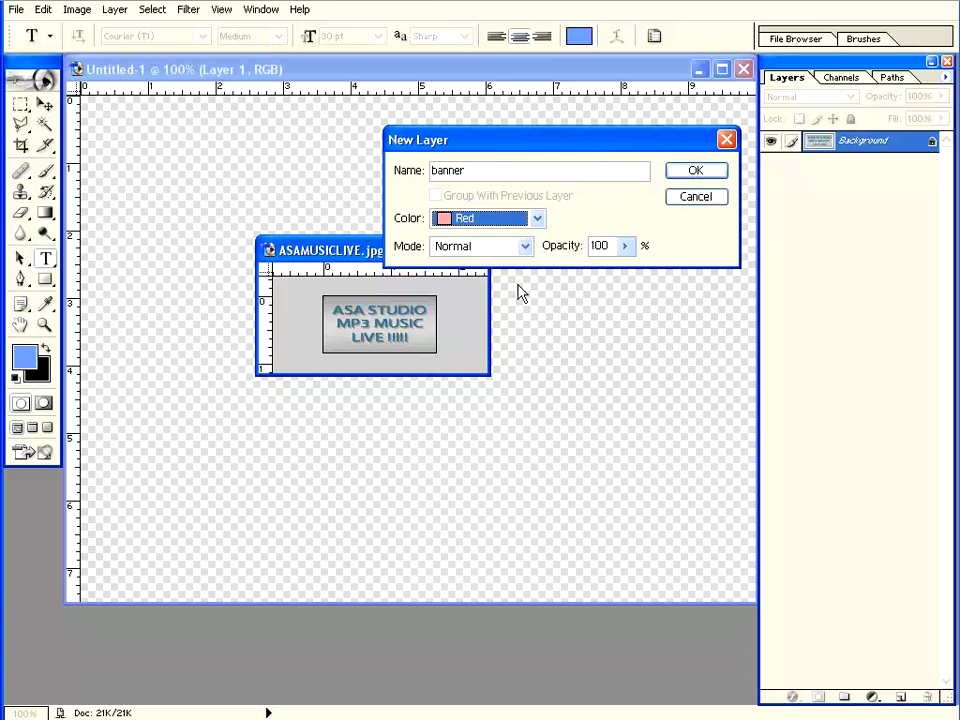
{"action": "left_click", "coordinate": [537, 218]}
{"action": "left_click", "coordinate": [518, 358]}
{"action": "left_click", "coordinate": [529, 246]}
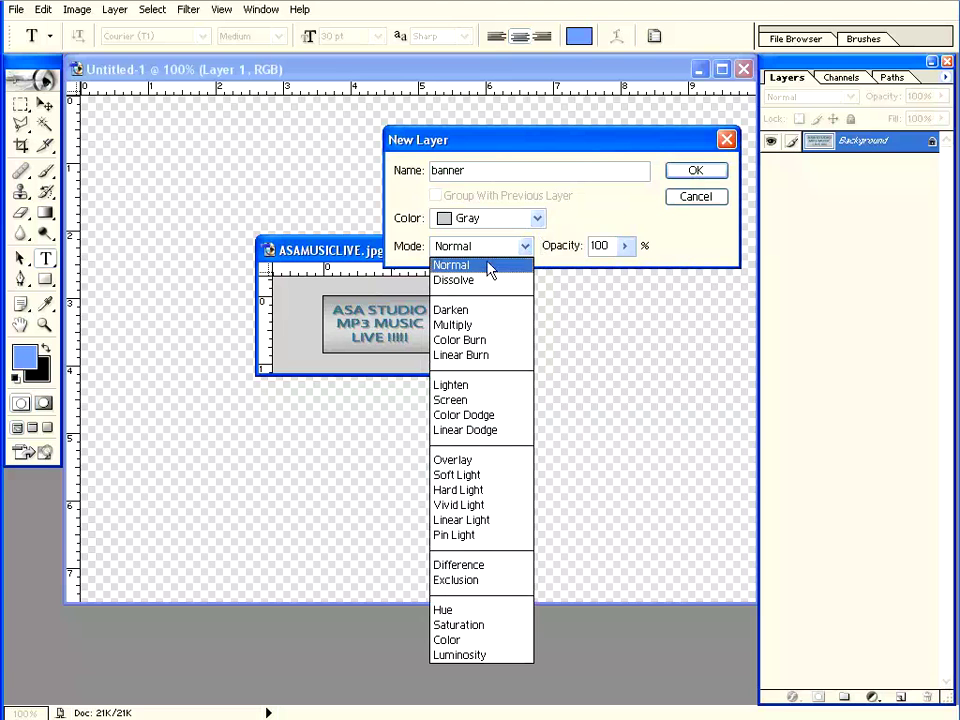
{"action": "left_click", "coordinate": [490, 266]}
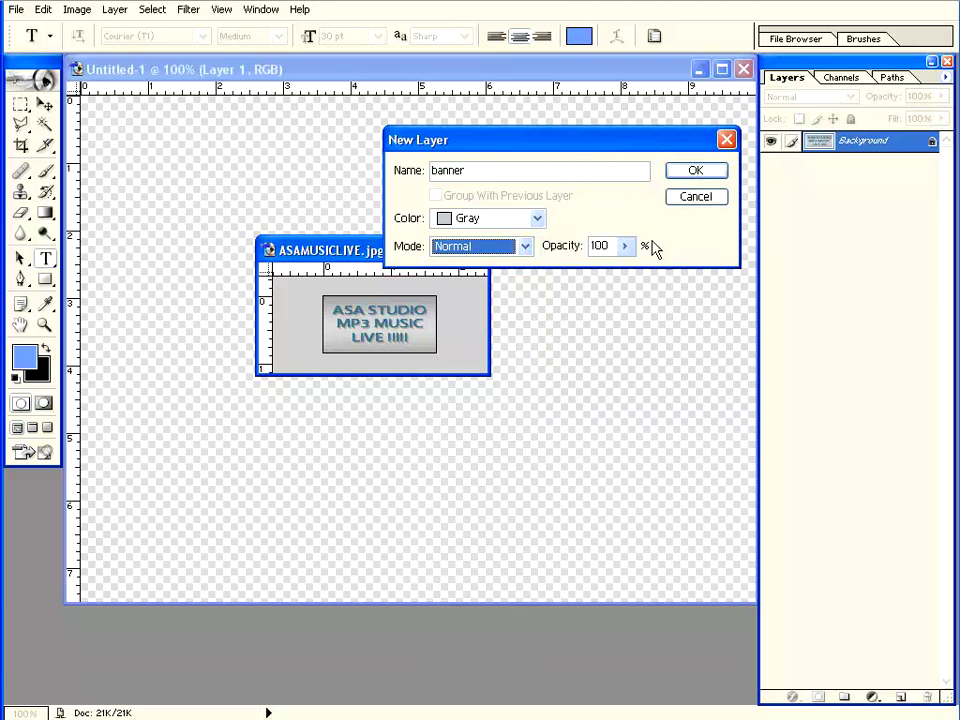
{"action": "left_click", "coordinate": [696, 172]}
{"action": "left_click", "coordinate": [20, 104]}
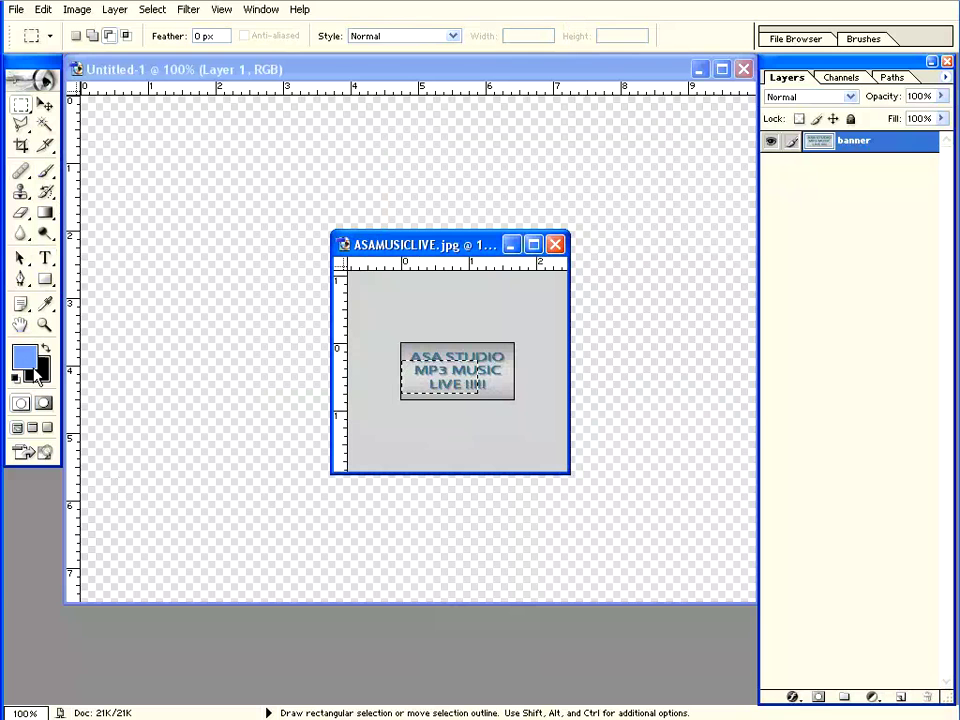
Add Layer 1 above banner and fill it with a dark-to-light gray gradient
{"action": "key", "text": "g"}
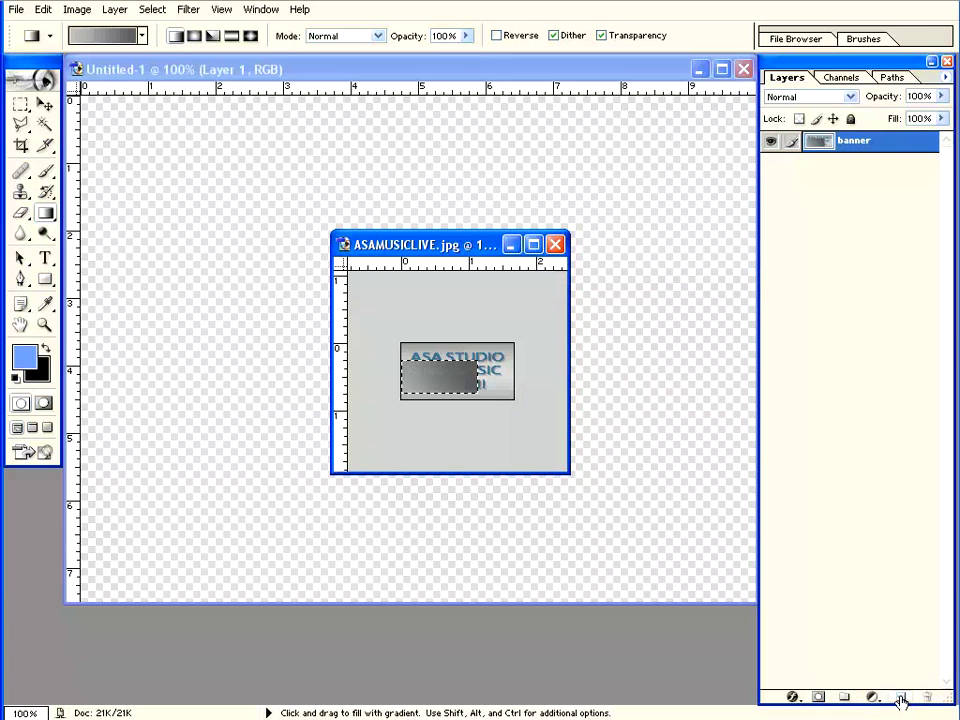
{"action": "left_click", "coordinate": [900, 699]}
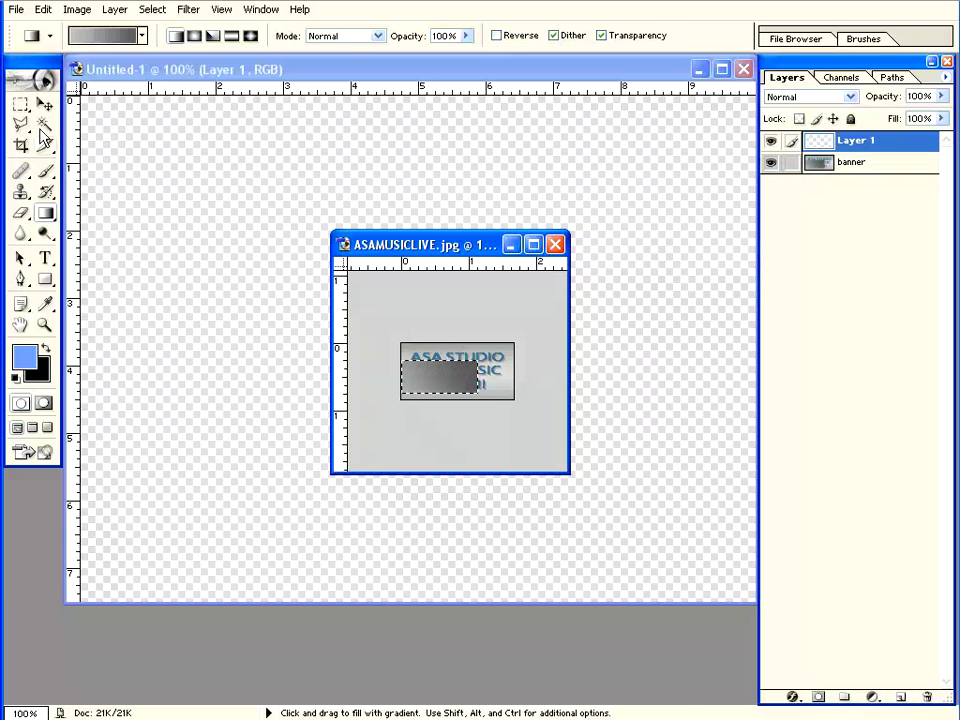
{"action": "left_click", "coordinate": [21, 104]}
{"action": "right_click", "coordinate": [481, 362]}
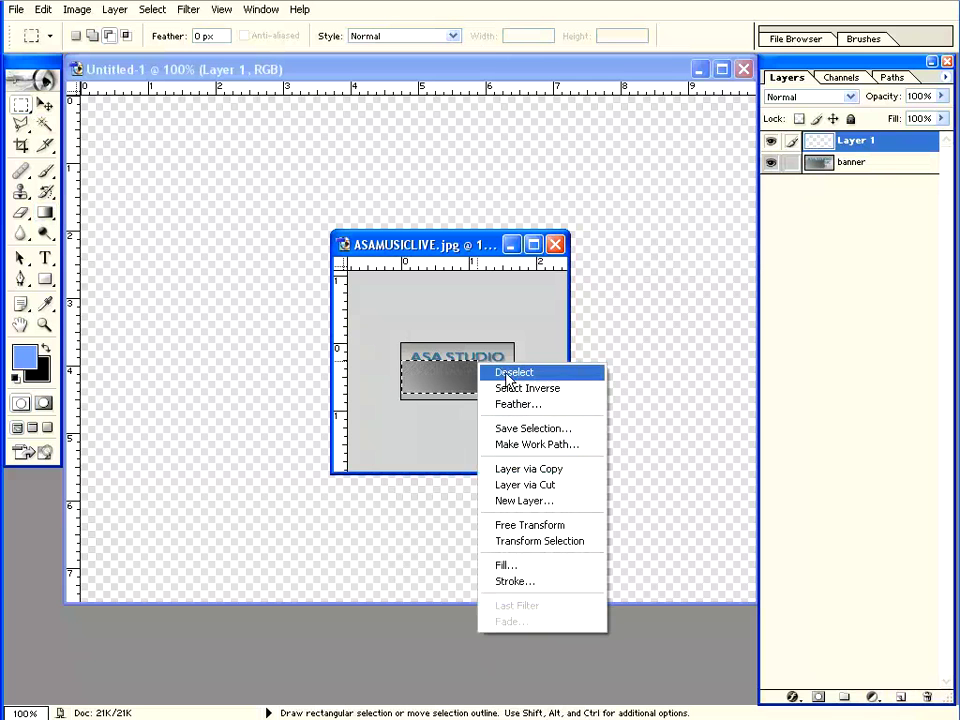
{"action": "left_click", "coordinate": [510, 372]}
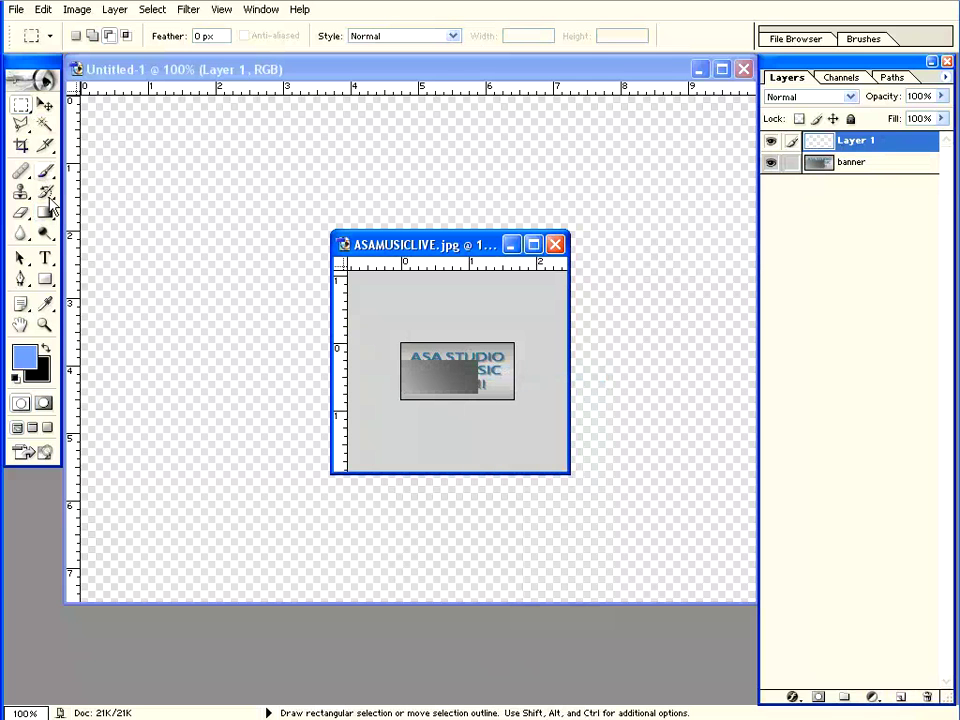
{"action": "key", "text": "g"}
{"action": "left_click_drag", "start_coordinate": [453, 377], "coordinate": [543, 351]}
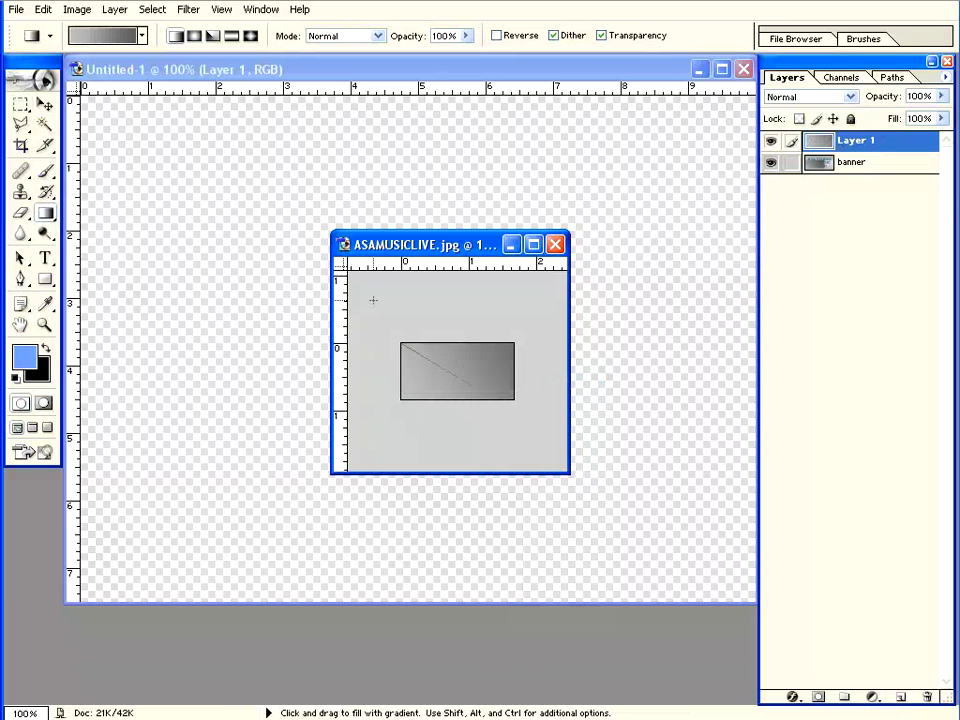
{"action": "left_click_drag", "start_coordinate": [373, 300], "coordinate": [363, 289]}
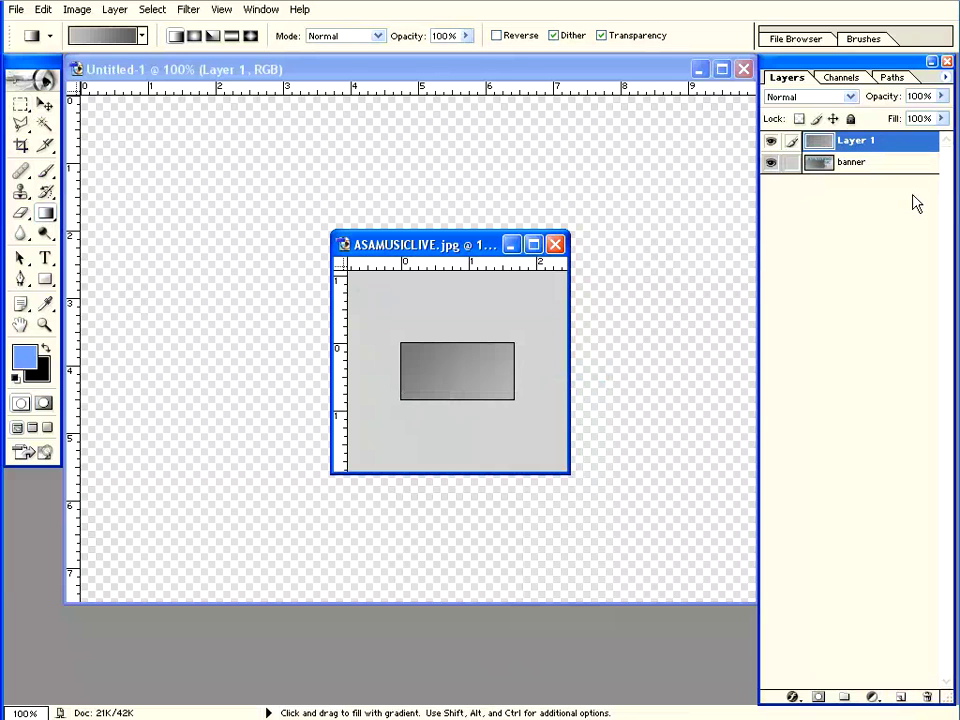
Try Layer 1's blend modes from Darken onward, settling on Difference
{"action": "left_click", "coordinate": [850, 96]}
{"action": "left_click", "coordinate": [784, 145]}
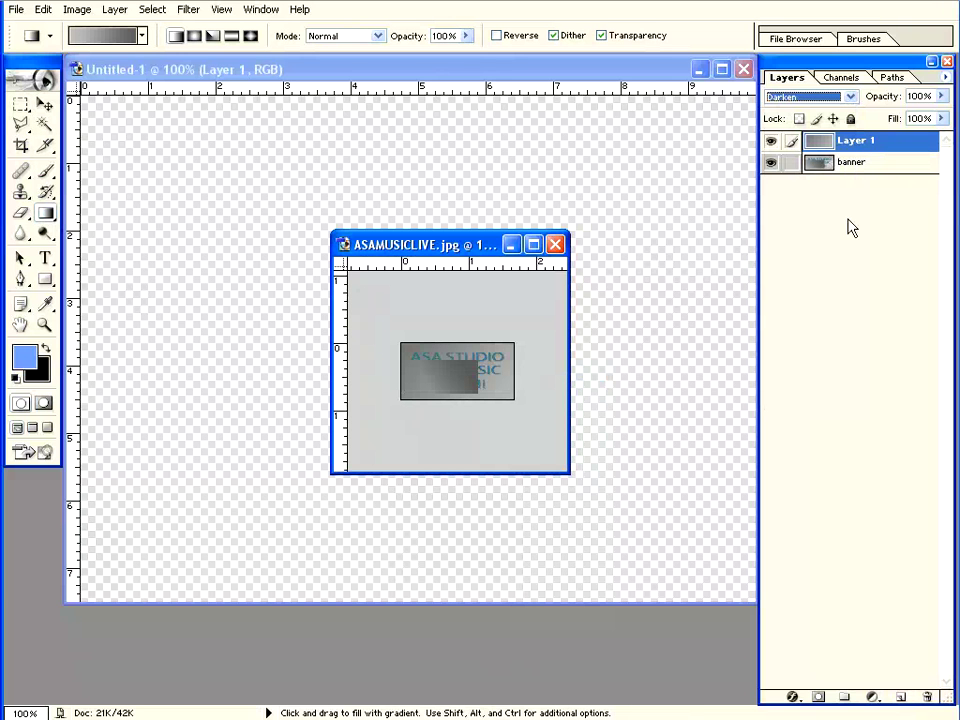
{"action": "key", "text": "Down"}
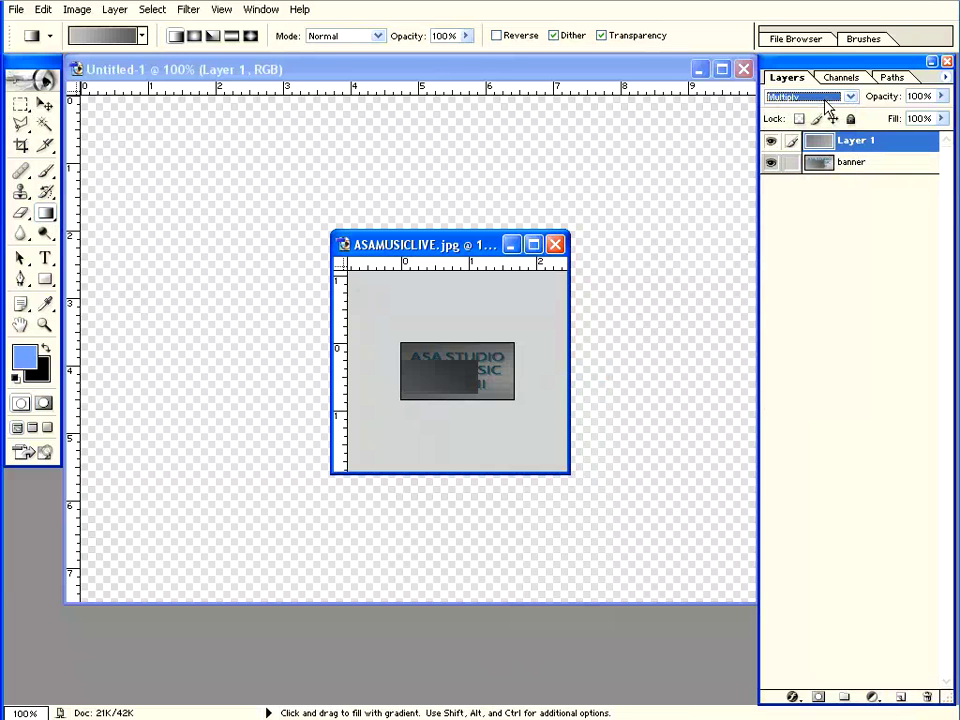
{"action": "key", "text": "Down"}
{"action": "key", "text": "Down"}
{"action": "key", "text": "Down"}
{"action": "key", "text": "Down"}
{"action": "key", "text": "Down"}
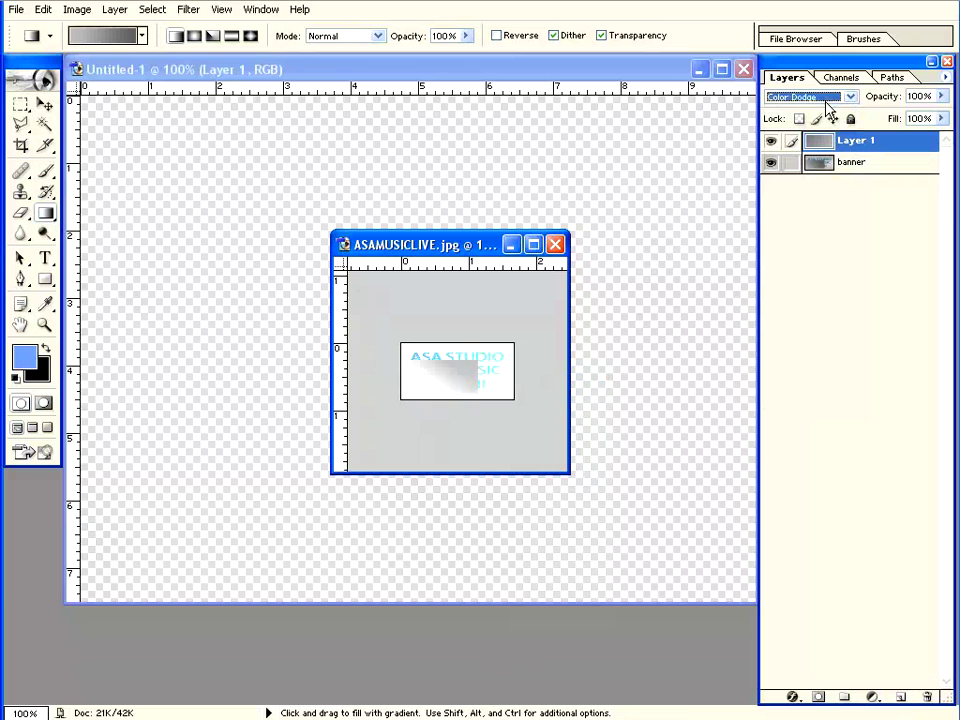
{"action": "key", "text": "Down"}
{"action": "key", "text": "Down"}
{"action": "key", "text": "Down"}
{"action": "key", "text": "Down"}
{"action": "key", "text": "Down"}
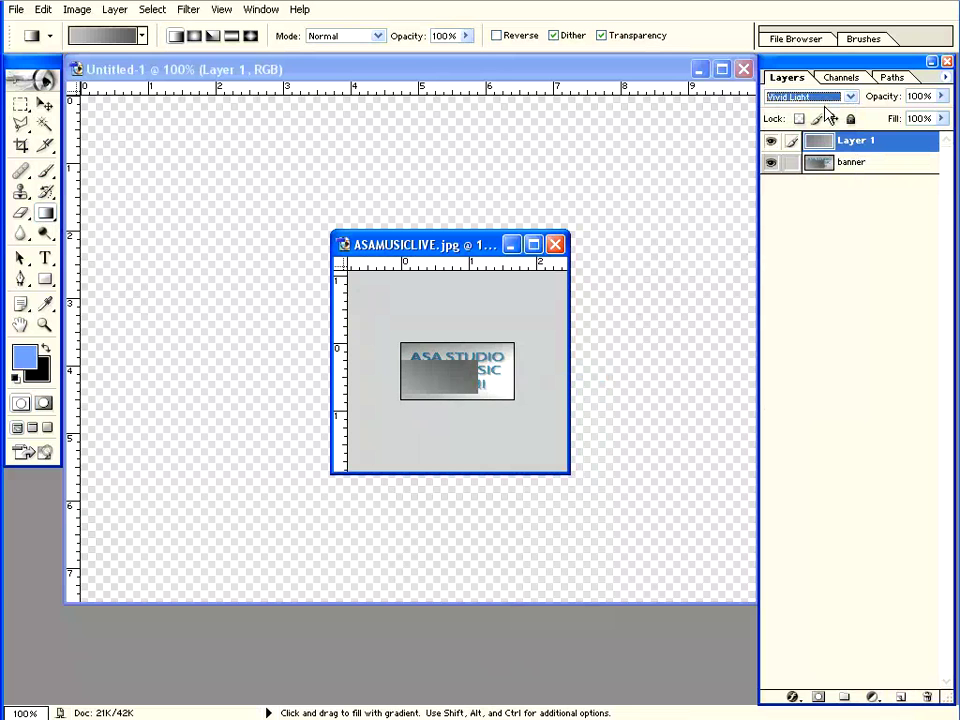
{"action": "key", "text": "Down"}
{"action": "key", "text": "Down"}
{"action": "key", "text": "Down"}
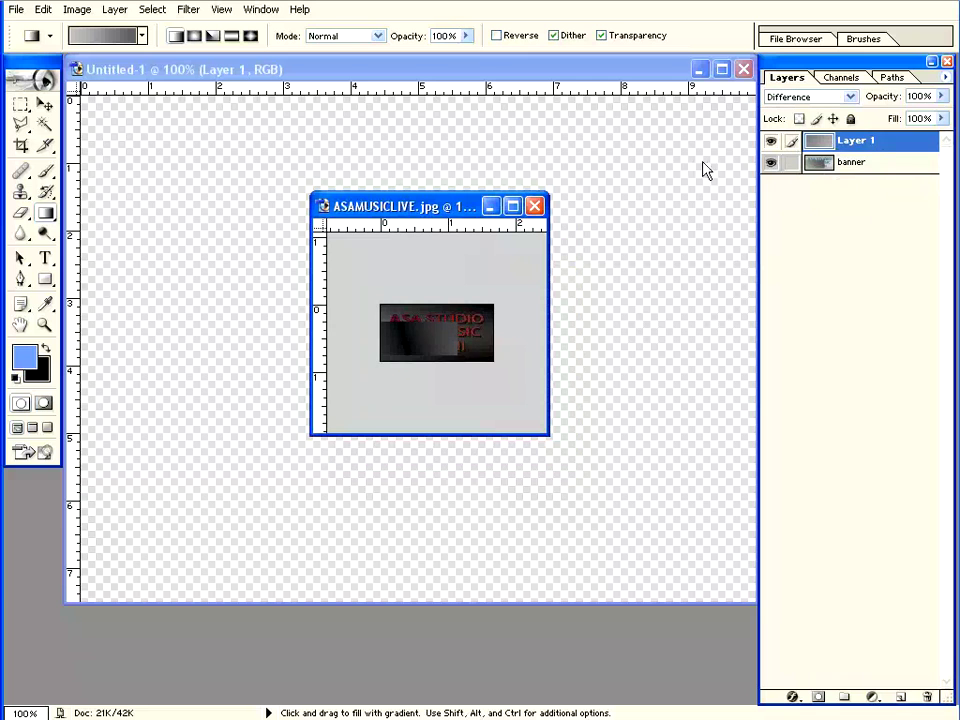
Move Layer 1 below banner, toggle banner's visibility, then return Layer 1 above banner
{"action": "left_click_drag", "start_coordinate": [818, 145], "coordinate": [807, 330]}
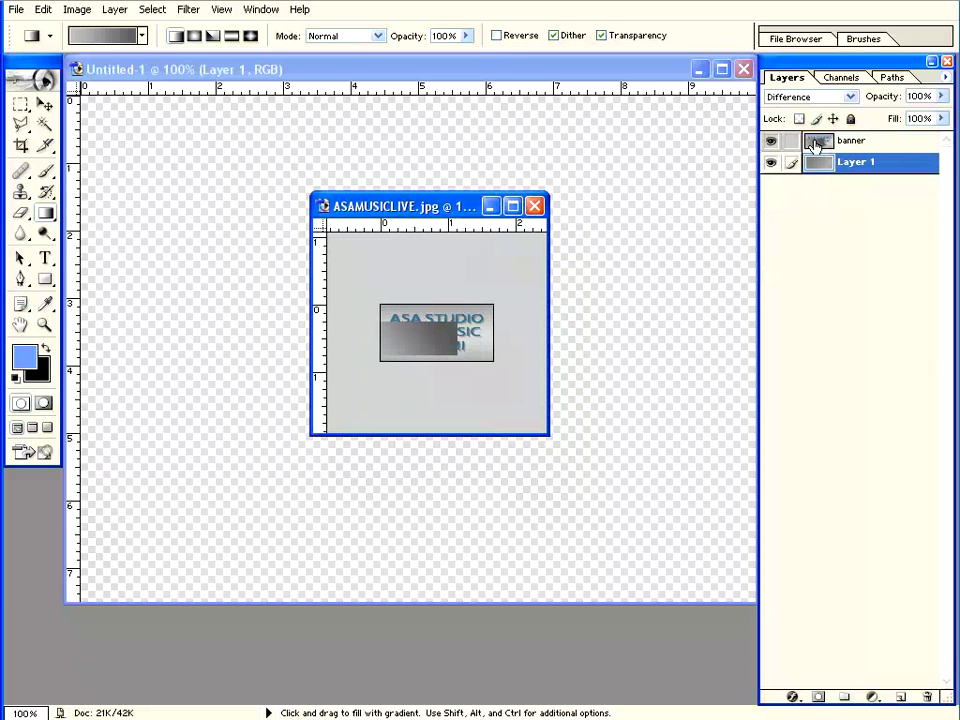
{"action": "left_click", "coordinate": [771, 141]}
{"action": "left_click", "coordinate": [771, 141]}
{"action": "left_click", "coordinate": [771, 143]}
{"action": "left_click", "coordinate": [771, 143]}
{"action": "left_click", "coordinate": [771, 143]}
{"action": "left_click", "coordinate": [771, 143]}
{"action": "mouse_move", "coordinate": [833, 161]}
{"action": "left_mouse_down"}
{"action": "mouse_move", "coordinate": [822, 140]}
{"action": "mouse_move", "coordinate": [829, 190]}
{"action": "mouse_move", "coordinate": [822, 140]}
{"action": "left_mouse_up"}
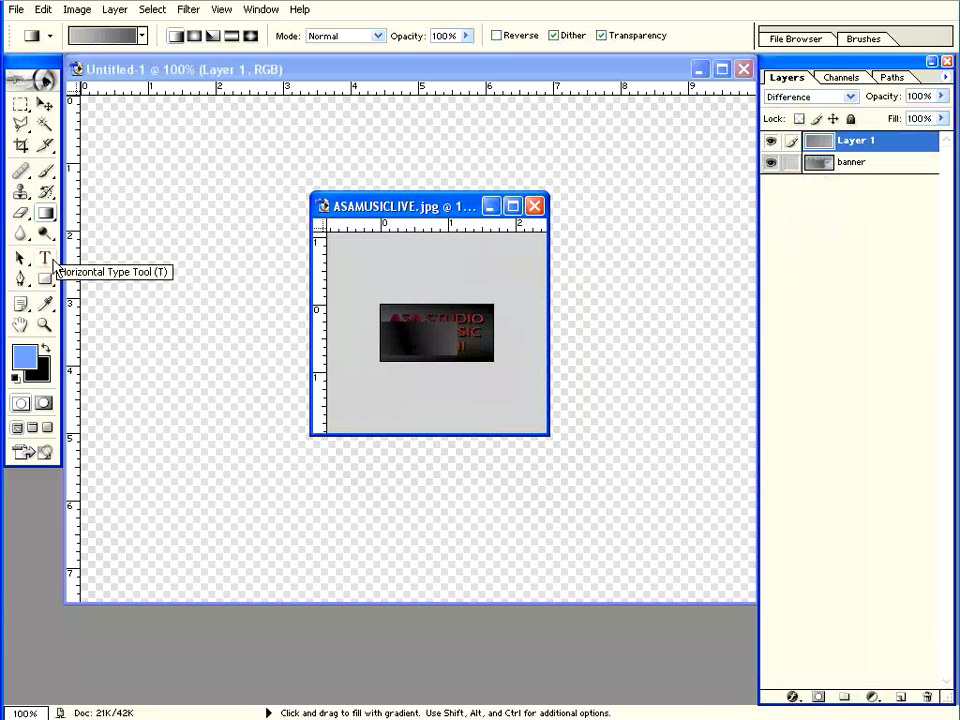
Add an 'asa' text layer on the banner and place it at the top of the stack
{"action": "left_click", "coordinate": [45, 259]}
{"action": "left_click", "coordinate": [431, 338]}
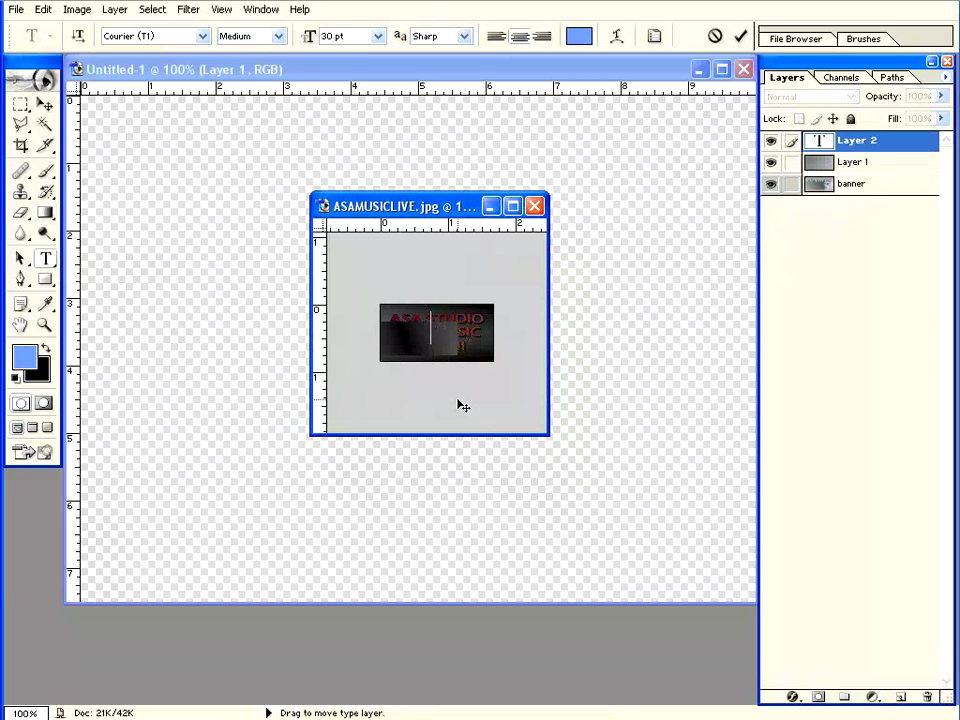
{"action": "type", "text": "asa"}
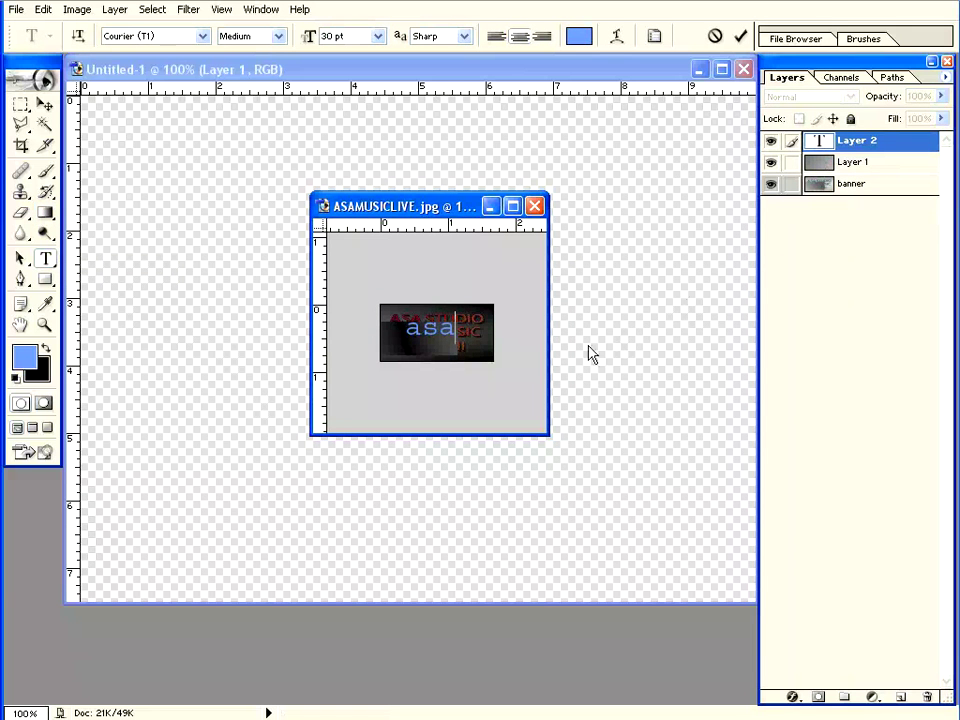
{"action": "left_click", "coordinate": [820, 146]}
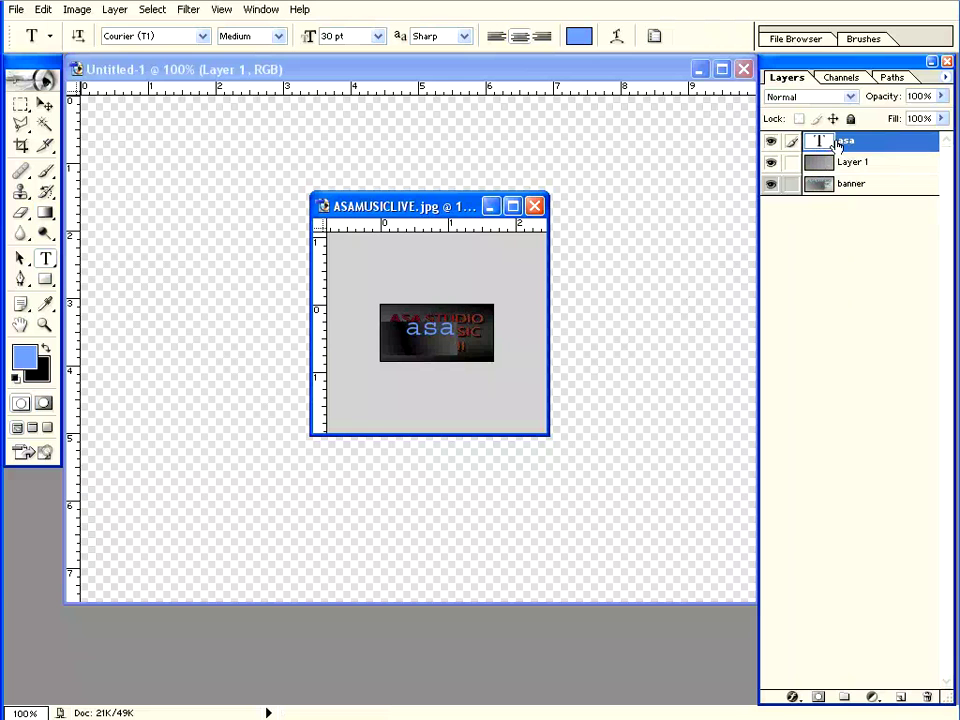
{"action": "left_click_drag", "start_coordinate": [828, 145], "coordinate": [823, 200]}
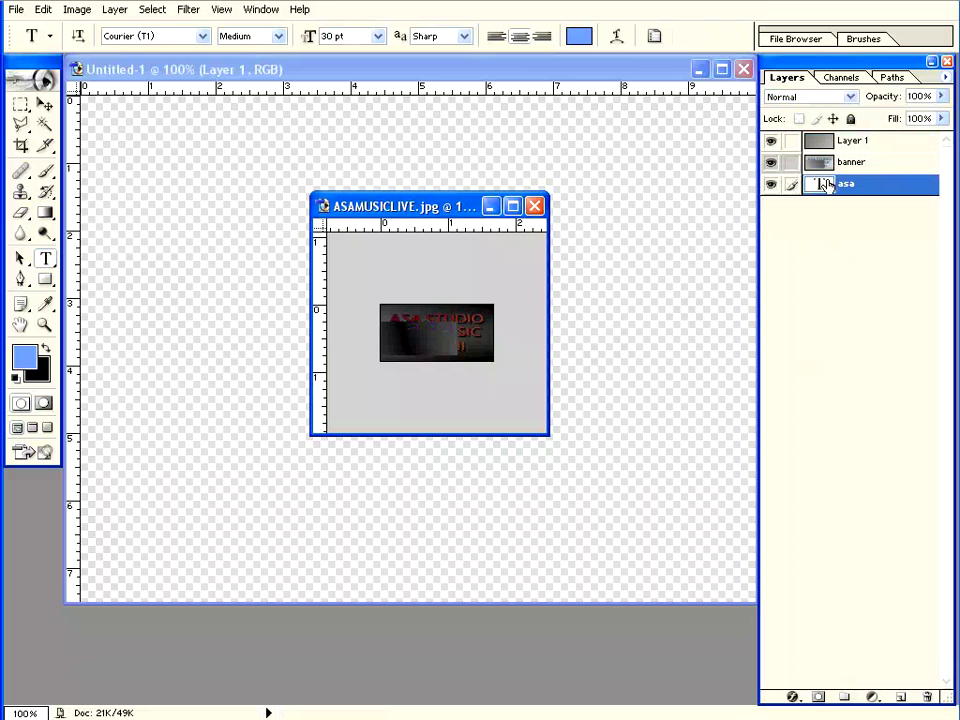
{"action": "left_click_drag", "start_coordinate": [823, 184], "coordinate": [826, 141]}
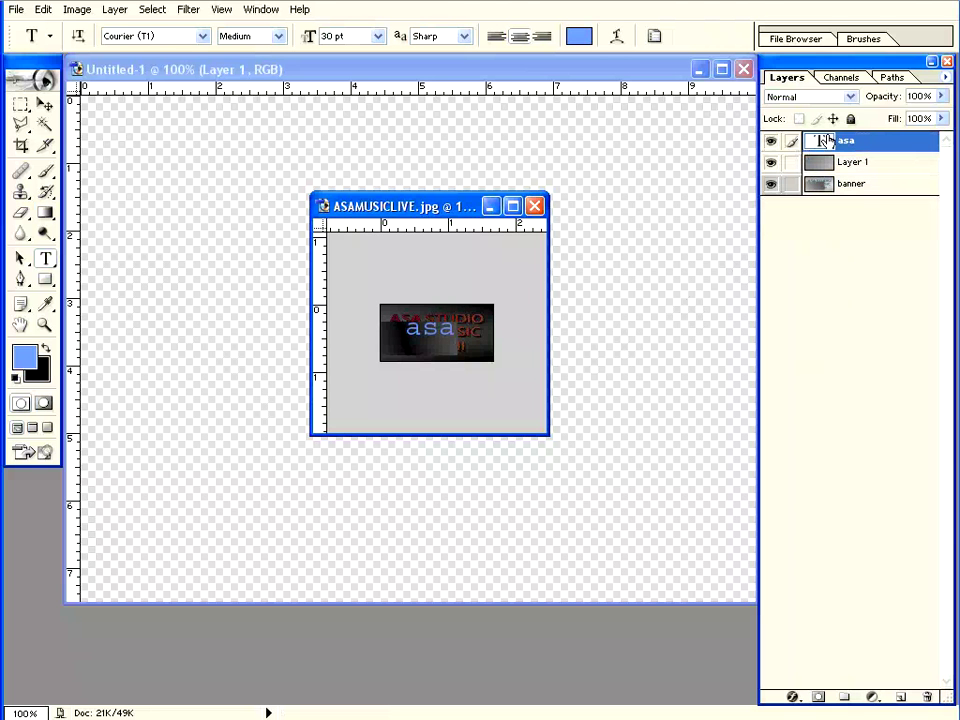
Close ASAMUSICLIVE.jpg and set the gradient's left stop to dark green
{"action": "left_click", "coordinate": [536, 208]}
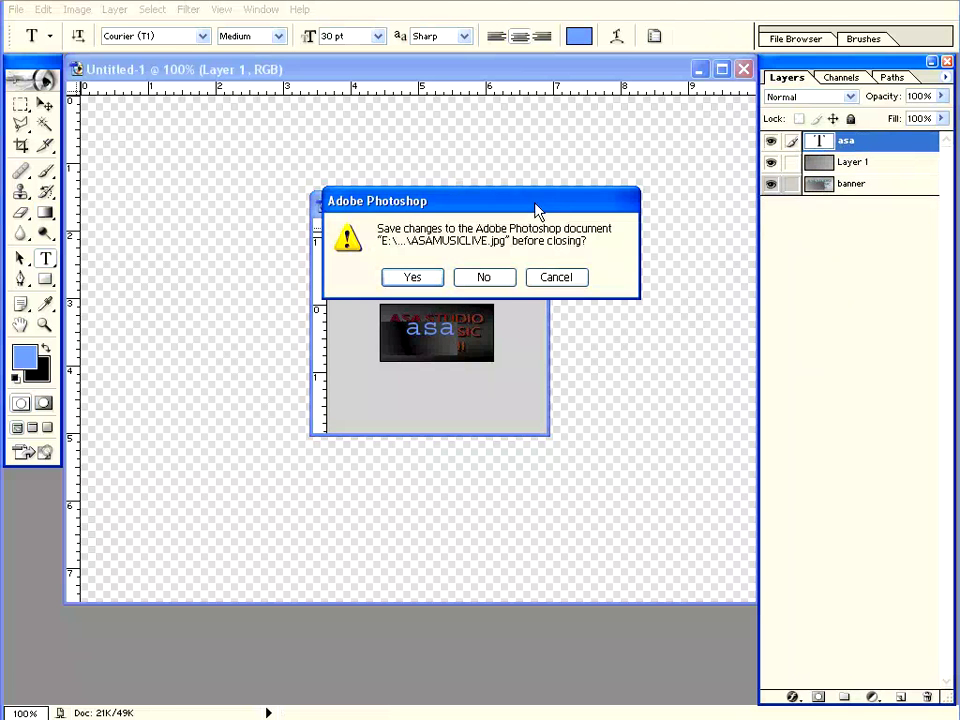
{"action": "left_click", "coordinate": [489, 278]}
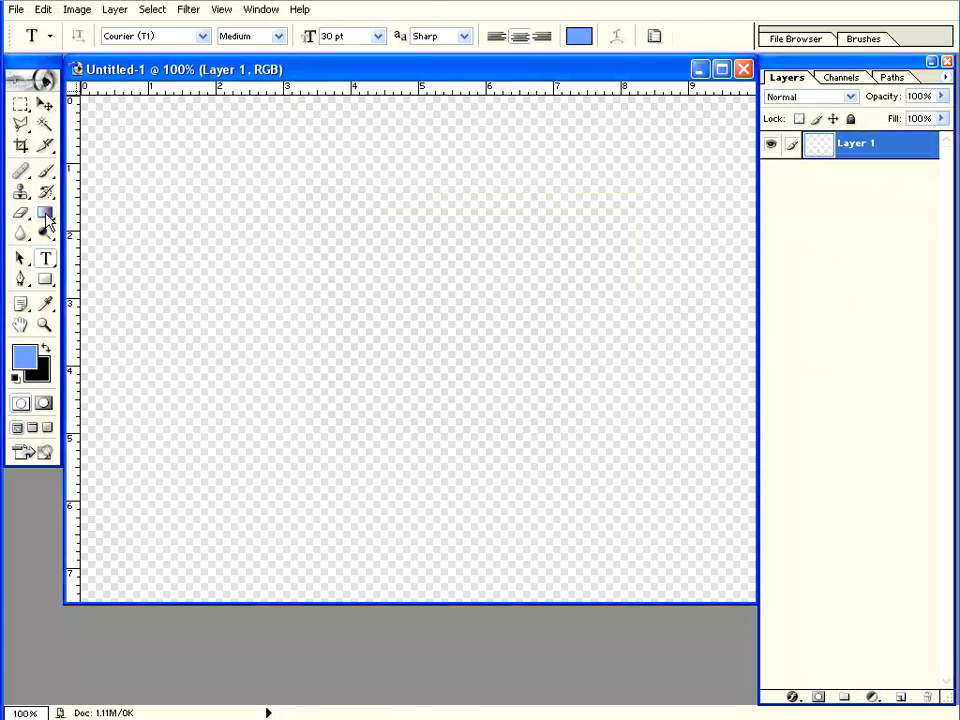
{"action": "left_click", "coordinate": [45, 212]}
{"action": "left_click", "coordinate": [107, 36]}
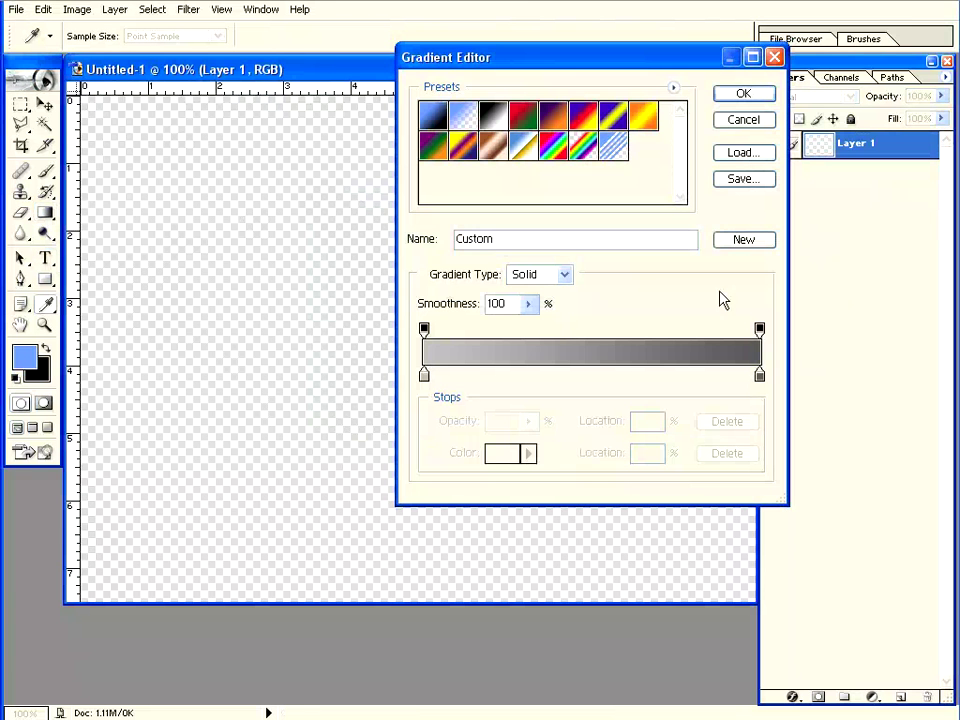
{"action": "left_click", "coordinate": [424, 375]}
{"action": "left_click", "coordinate": [502, 453]}
{"action": "mouse_move", "coordinate": [587, 311]}
{"action": "left_mouse_down"}
{"action": "mouse_move", "coordinate": [615, 225]}
{"action": "mouse_move", "coordinate": [610, 317]}
{"action": "mouse_move", "coordinate": [611, 306]}
{"action": "left_mouse_up"}
{"action": "left_click", "coordinate": [782, 107]}
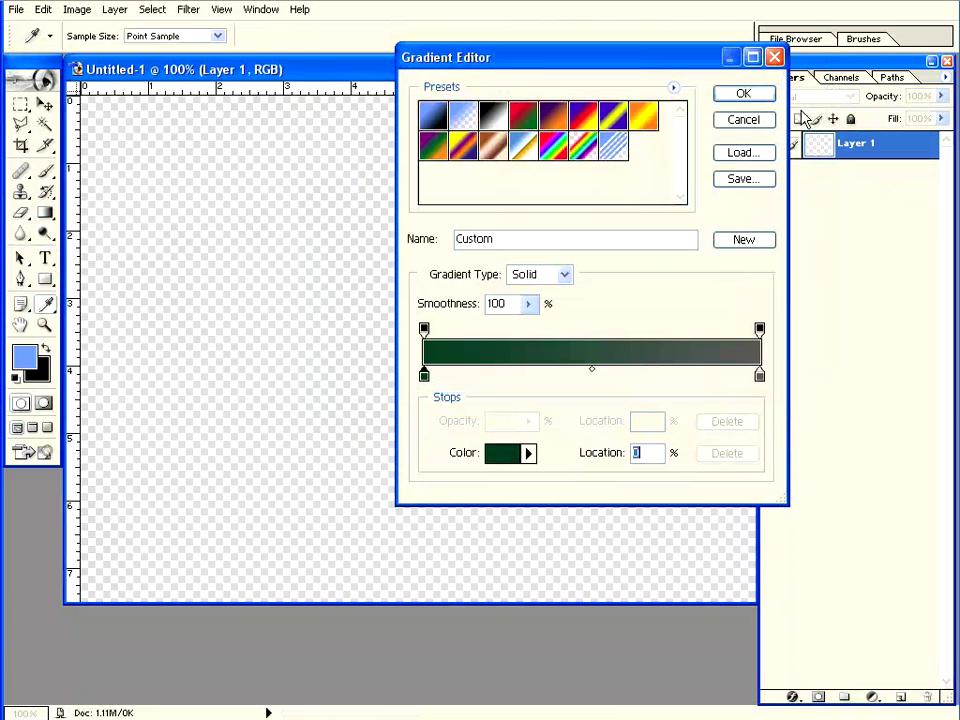
Set the gradient's right stop to dark green as well
{"action": "double_click", "coordinate": [758, 375]}
{"action": "left_click", "coordinate": [616, 280]}
{"action": "mouse_move", "coordinate": [638, 226]}
{"action": "left_mouse_down"}
{"action": "mouse_move", "coordinate": [638, 288]}
{"action": "mouse_move", "coordinate": [645, 281]}
{"action": "mouse_move", "coordinate": [619, 306]}
{"action": "mouse_move", "coordinate": [619, 298]}
{"action": "left_mouse_up"}
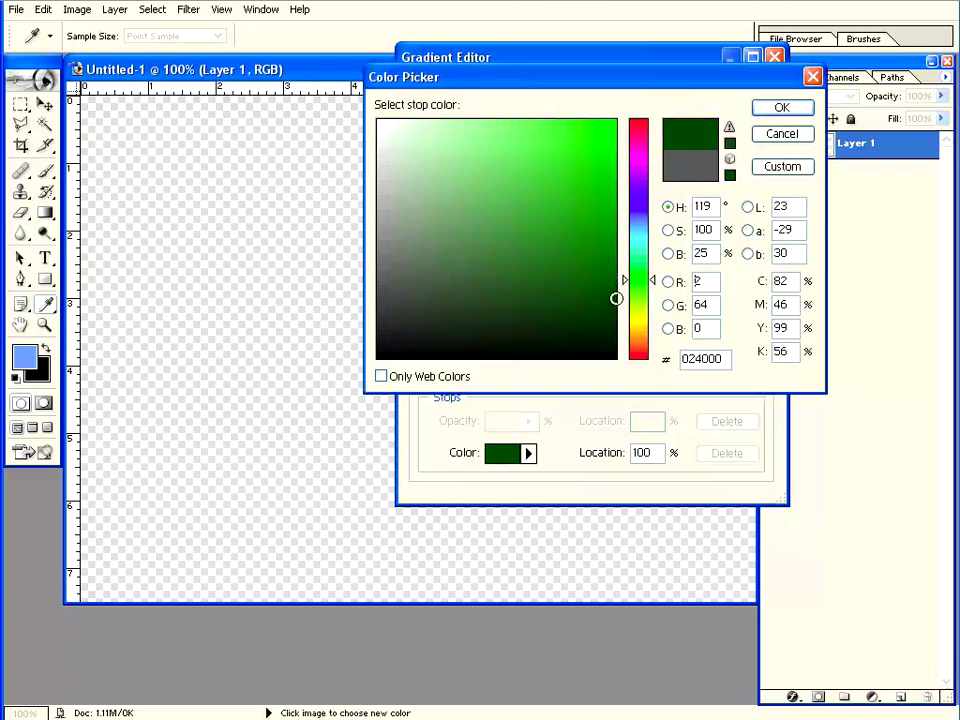
{"action": "left_click", "coordinate": [782, 107]}
{"action": "left_click", "coordinate": [743, 93]}
Fill Untitled-1 with a vertical dark green gradient running upward from mid-canvas
{"action": "mouse_move", "coordinate": [420, 596]}
{"action": "left_mouse_down"}
{"action": "mouse_move", "coordinate": [428, 90]}
{"action": "mouse_move", "coordinate": [584, 150]}
{"action": "left_mouse_up"}
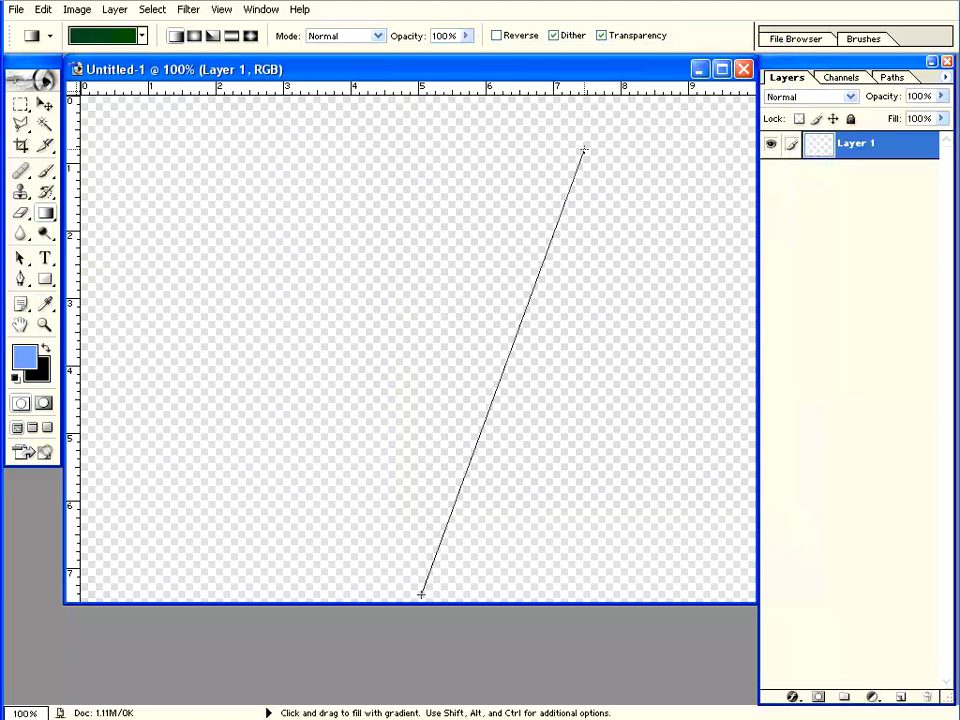
{"action": "left_click_drag", "start_coordinate": [584, 150], "coordinate": [585, 148]}
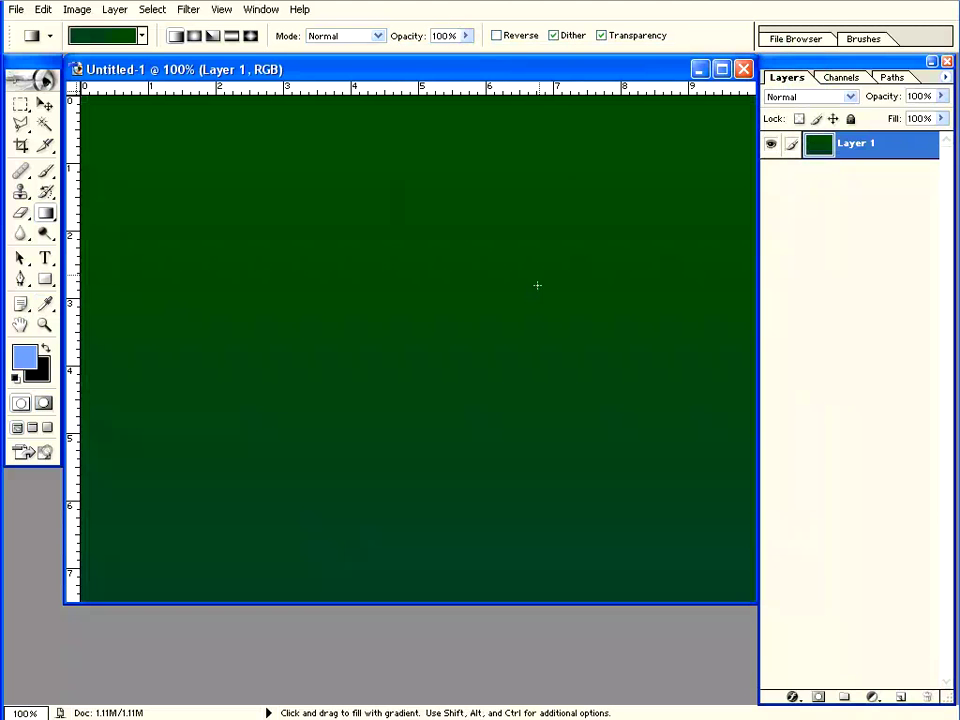
{"action": "left_click_drag", "start_coordinate": [444, 152], "coordinate": [444, 346]}
{"action": "left_click_drag", "start_coordinate": [440, 505], "coordinate": [441, 375]}
{"action": "left_click_drag", "start_coordinate": [440, 450], "coordinate": [440, 214]}
Rename the gradient layer 'bg', add a new layer, and select a border strip around the canvas
{"action": "type", "text": "bg"}
{"action": "key", "text": "Return"}
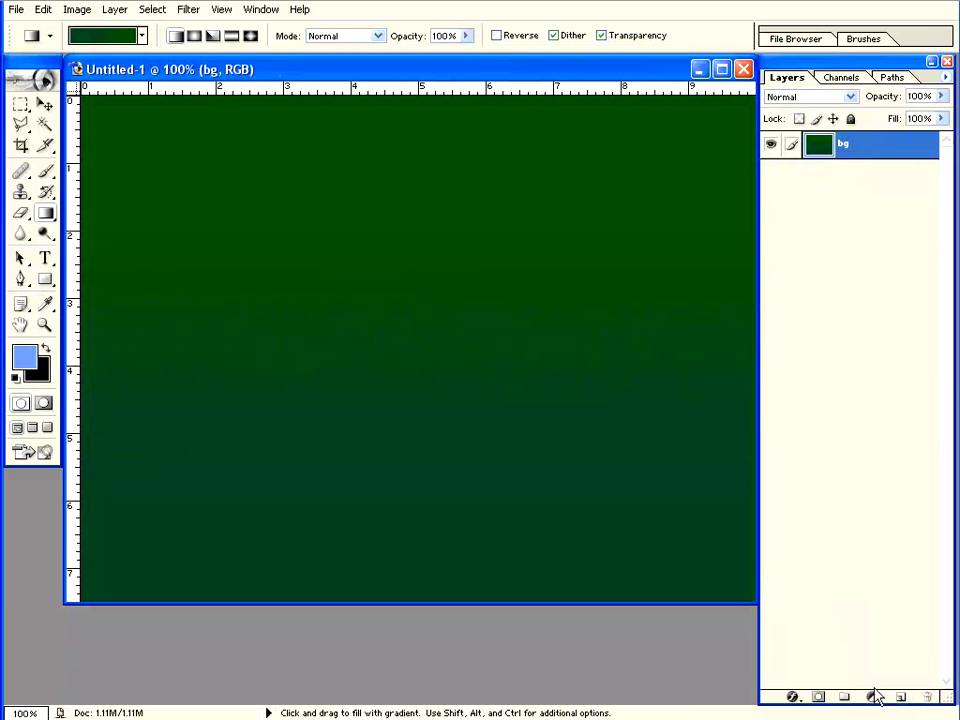
{"action": "left_click", "coordinate": [900, 697]}
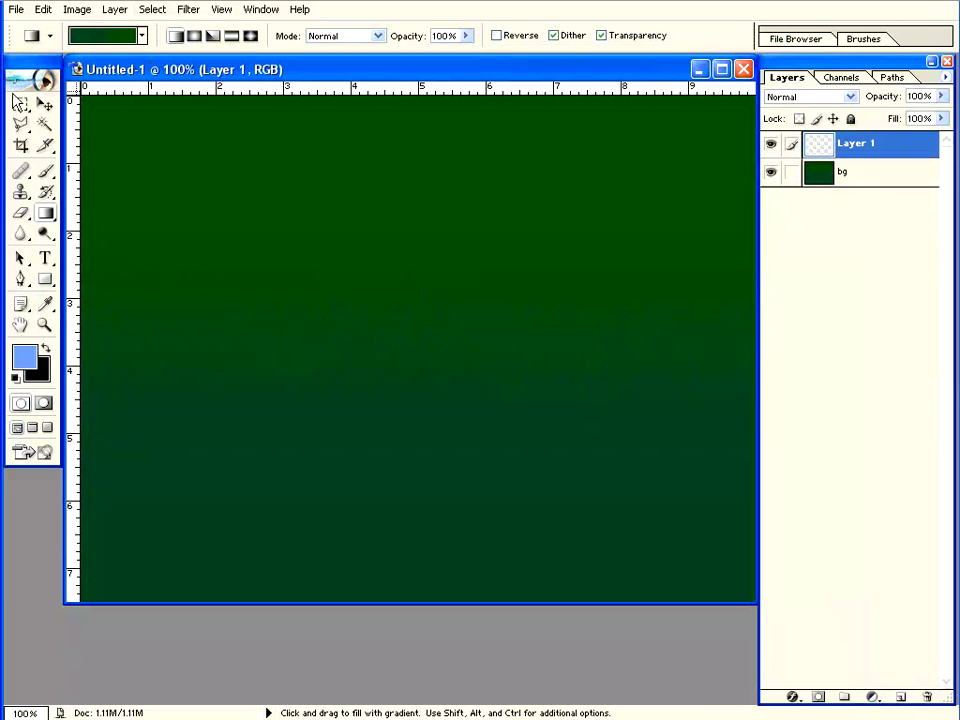
{"action": "left_click", "coordinate": [20, 104]}
{"action": "left_click_drag", "start_coordinate": [96, 112], "coordinate": [741, 586]}
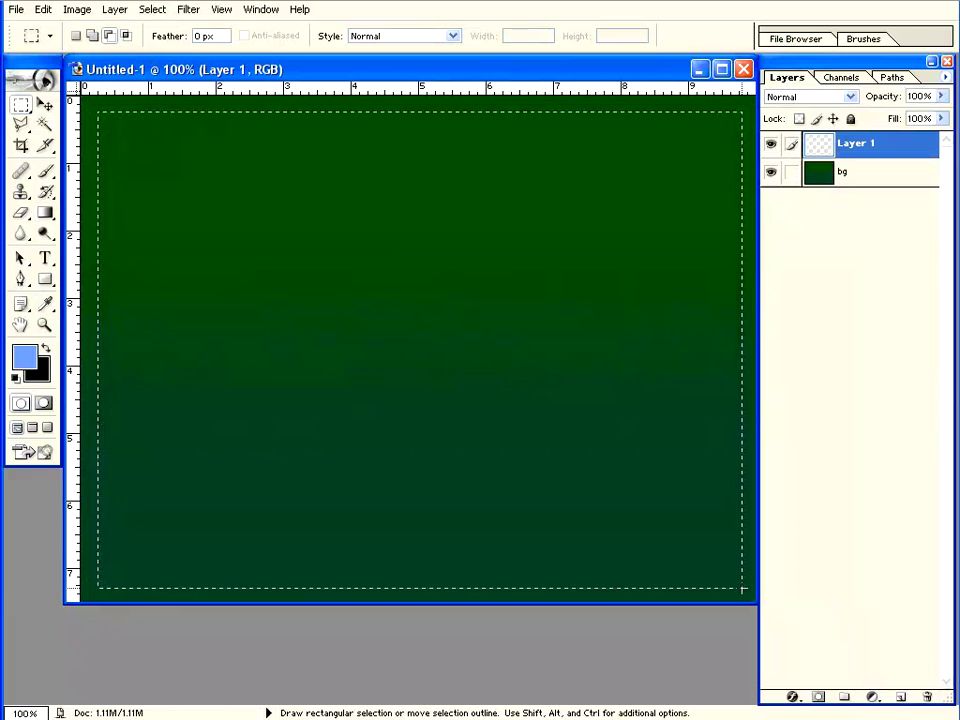
{"action": "right_click", "coordinate": [199, 213]}
{"action": "left_click", "coordinate": [235, 240]}
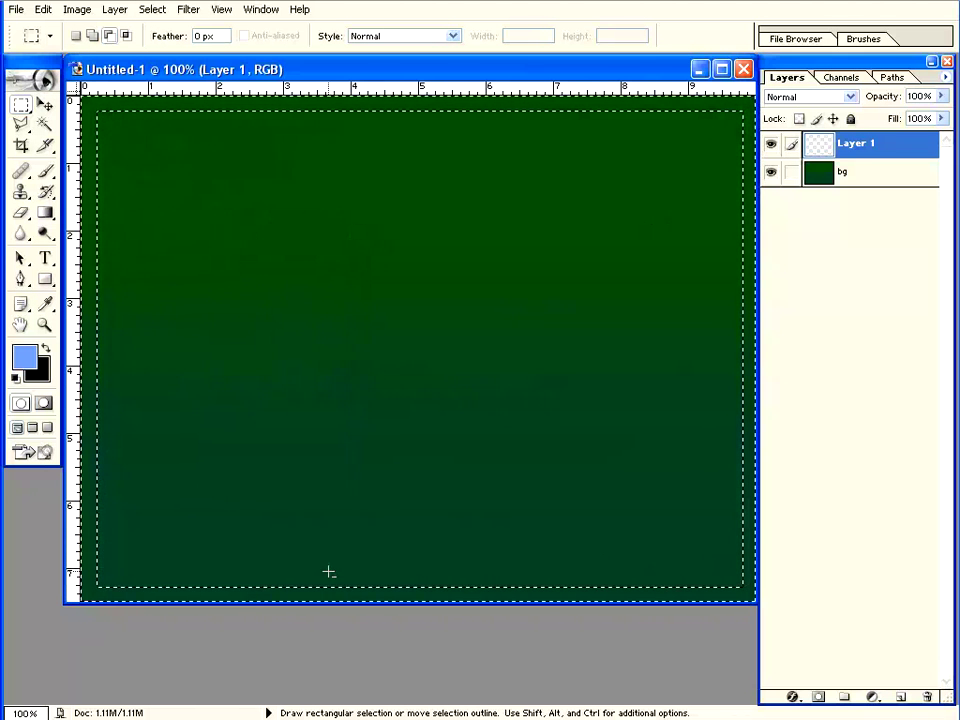
Choose the 39 px textured brush with a green foreground colour
{"action": "left_click", "coordinate": [46, 172]}
{"action": "left_click", "coordinate": [131, 37]}
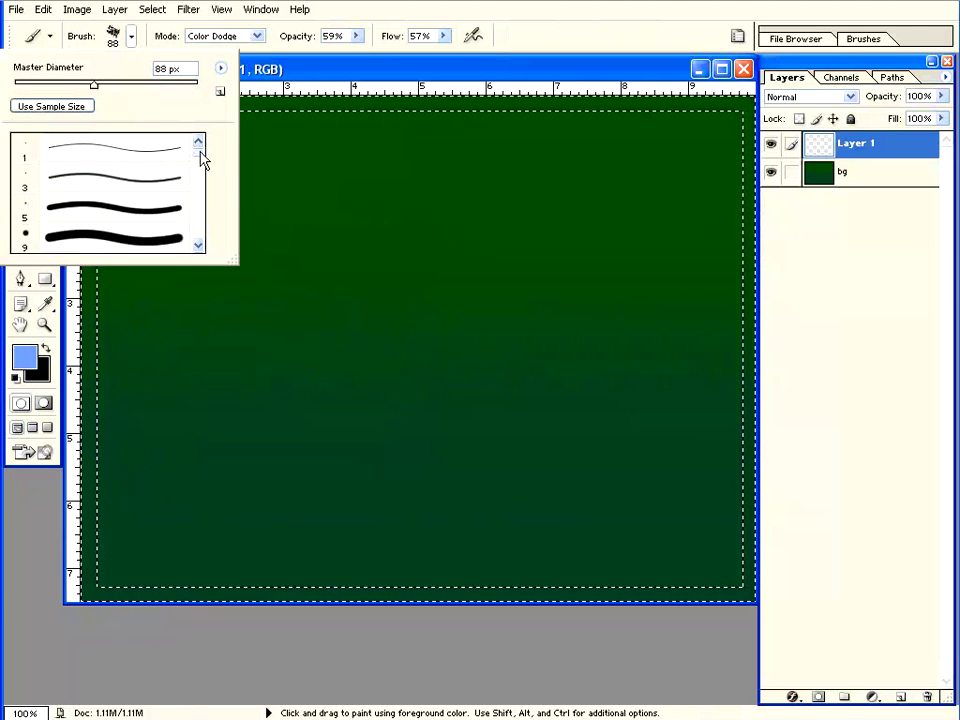
{"action": "left_click_drag", "start_coordinate": [201, 160], "coordinate": [201, 229]}
{"action": "left_click", "coordinate": [89, 226]}
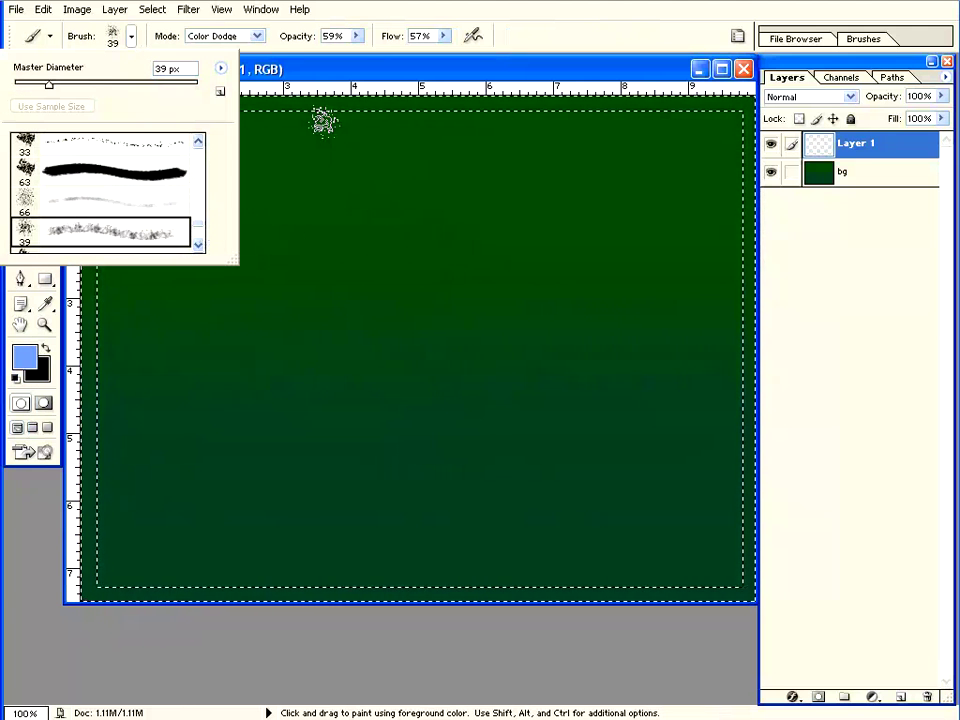
{"action": "left_click", "coordinate": [24, 356]}
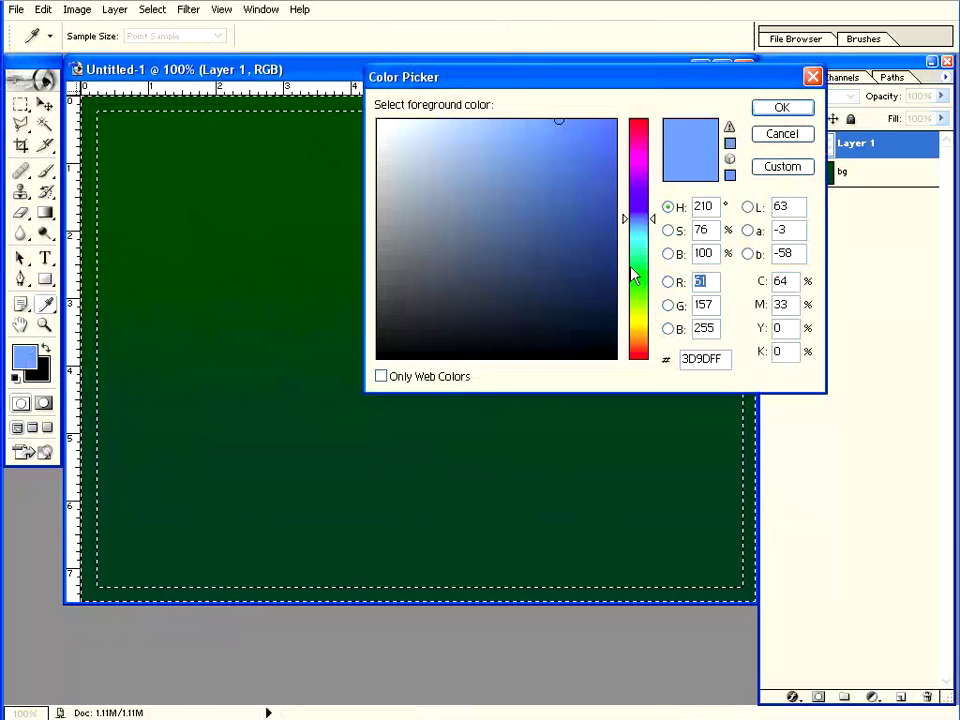
{"action": "left_click_drag", "start_coordinate": [634, 272], "coordinate": [634, 289]}
{"action": "mouse_move", "coordinate": [608, 125]}
{"action": "left_mouse_down"}
{"action": "mouse_move", "coordinate": [623, 94]}
{"action": "mouse_move", "coordinate": [617, 200]}
{"action": "left_mouse_up"}
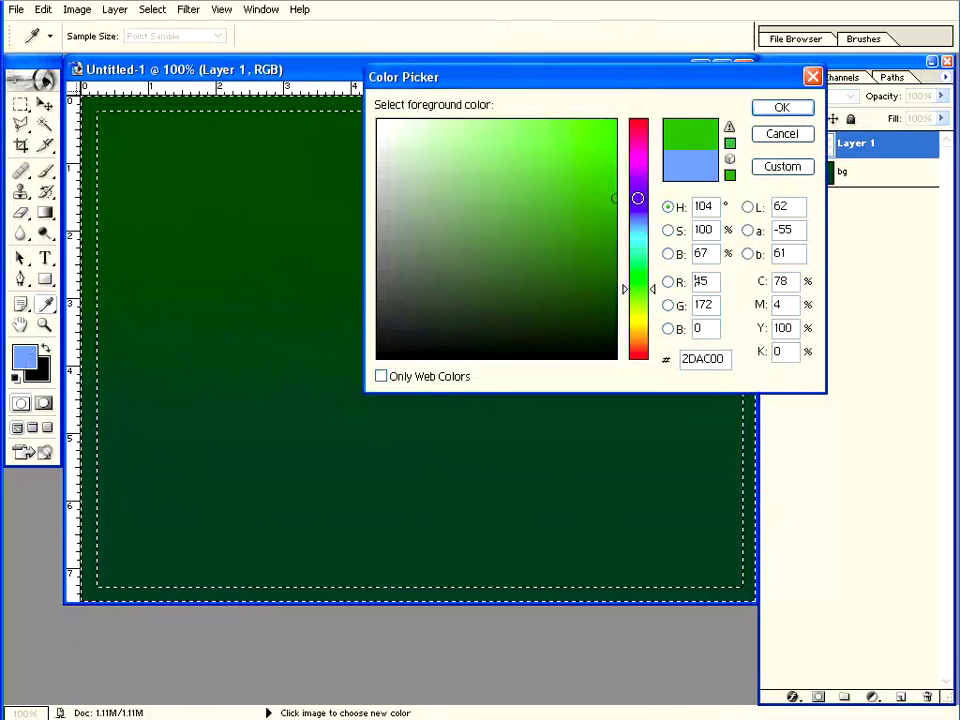
{"action": "left_click", "coordinate": [782, 107]}
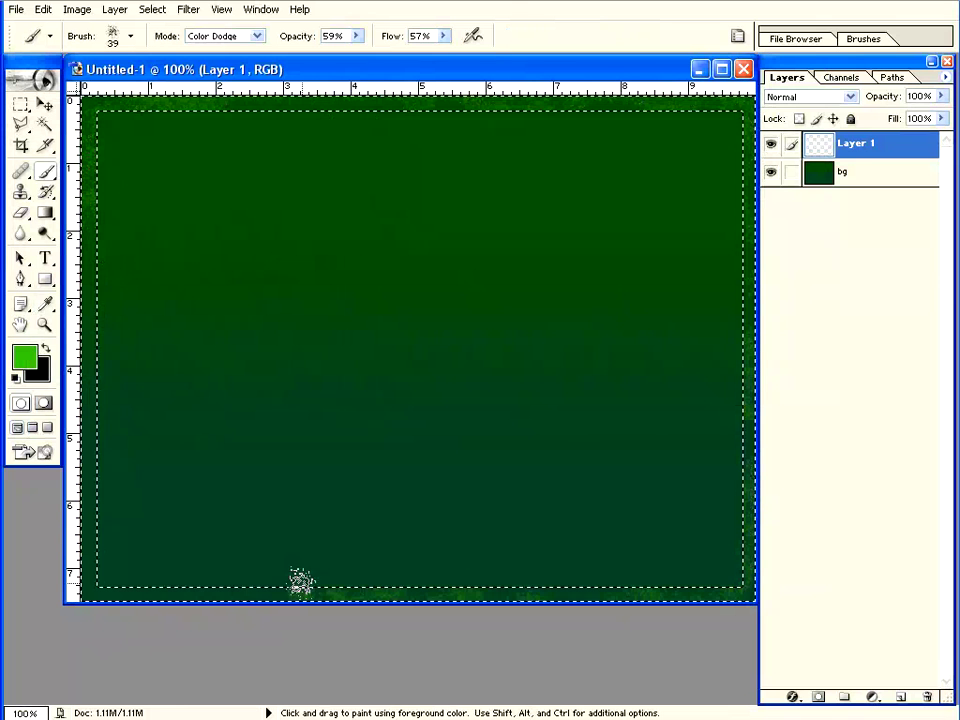
Apply a default Bevel and Emboss style to Layer 1's green border
{"action": "left_click", "coordinate": [790, 697]}
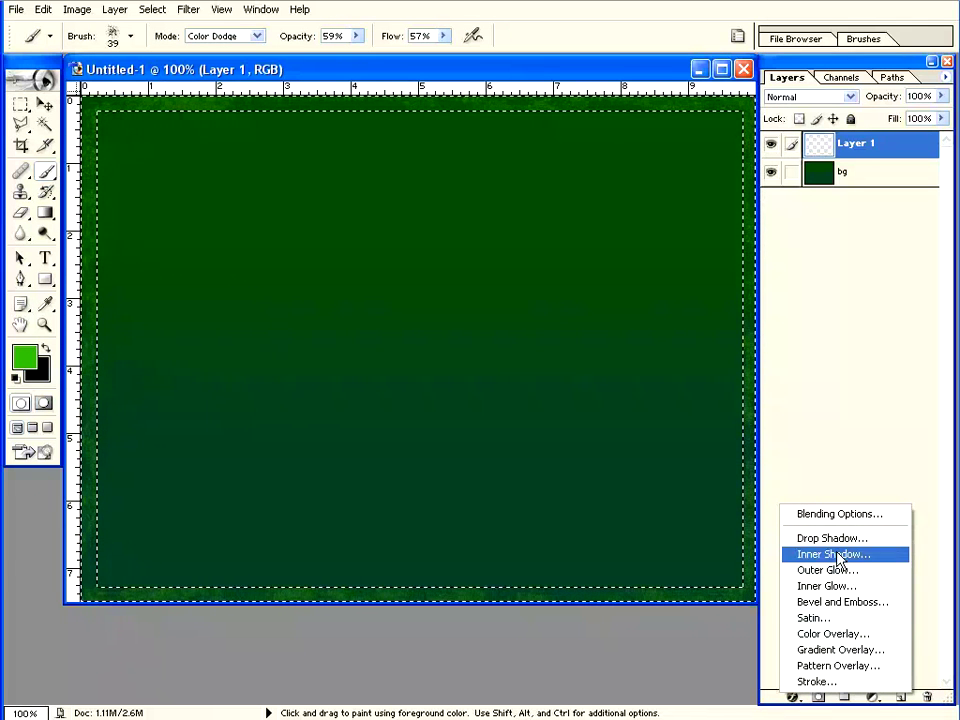
{"action": "left_click", "coordinate": [843, 603]}
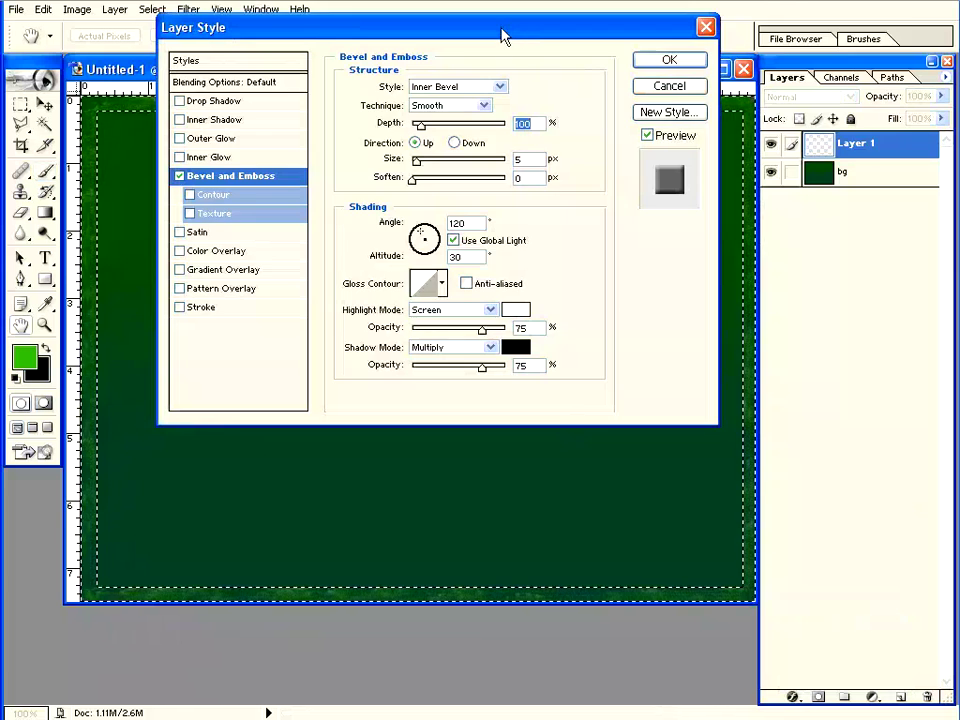
{"action": "mouse_move", "coordinate": [504, 30]}
{"action": "left_mouse_down"}
{"action": "mouse_move", "coordinate": [657, 0]}
{"action": "mouse_move", "coordinate": [611, 110]}
{"action": "left_mouse_up"}
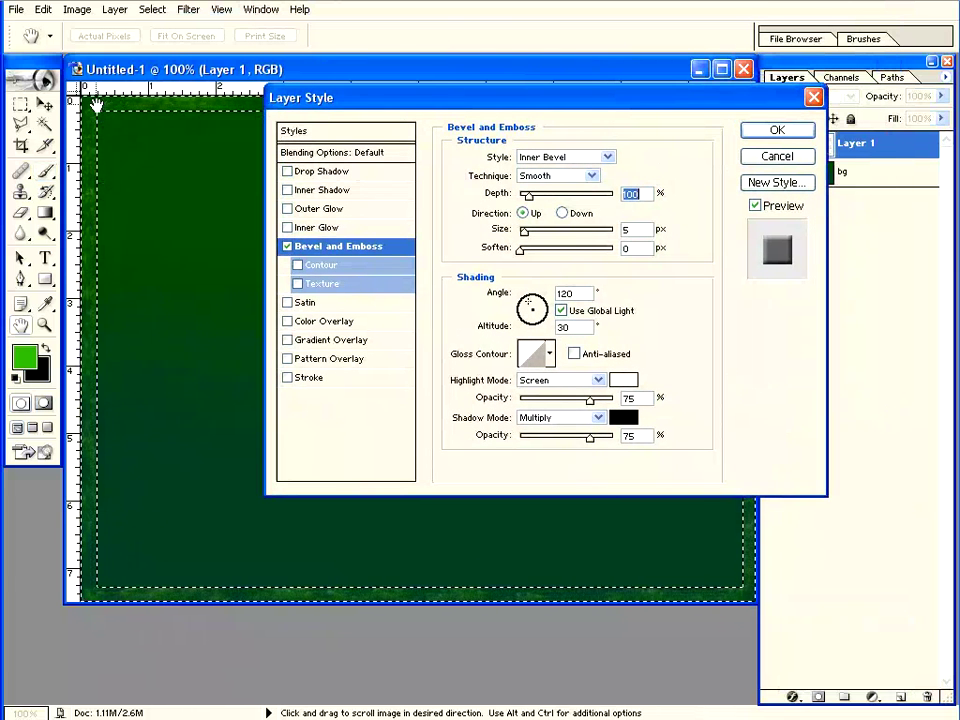
{"action": "left_click", "coordinate": [777, 131]}
{"action": "key", "text": "b"}
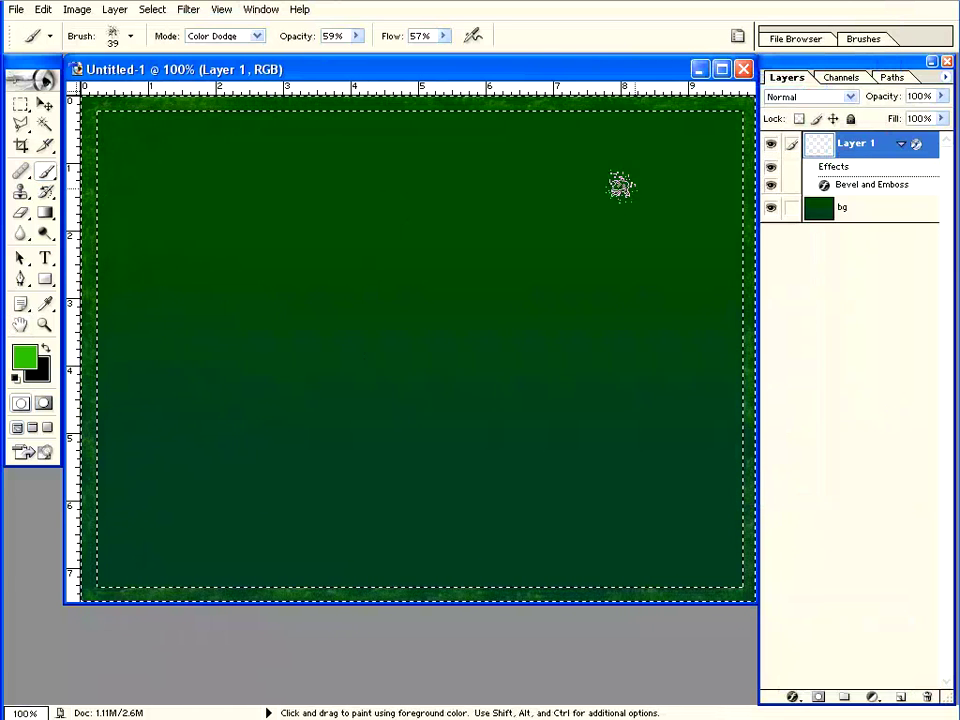
Add a new layer just above bg and name it Border
{"action": "left_click", "coordinate": [899, 698]}
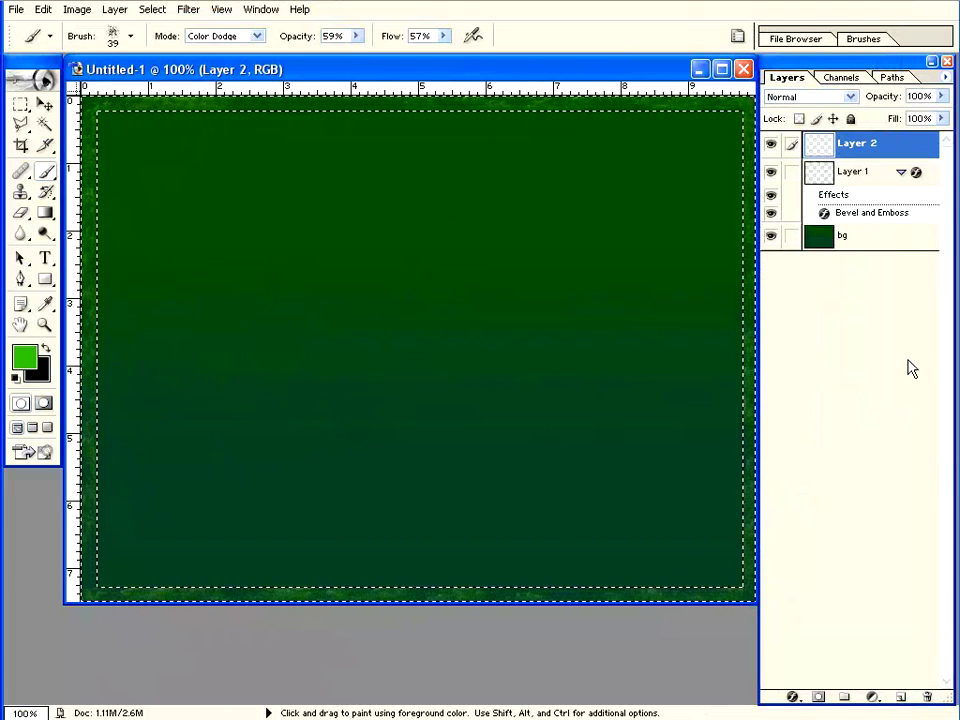
{"action": "left_click_drag", "start_coordinate": [821, 146], "coordinate": [824, 235]}
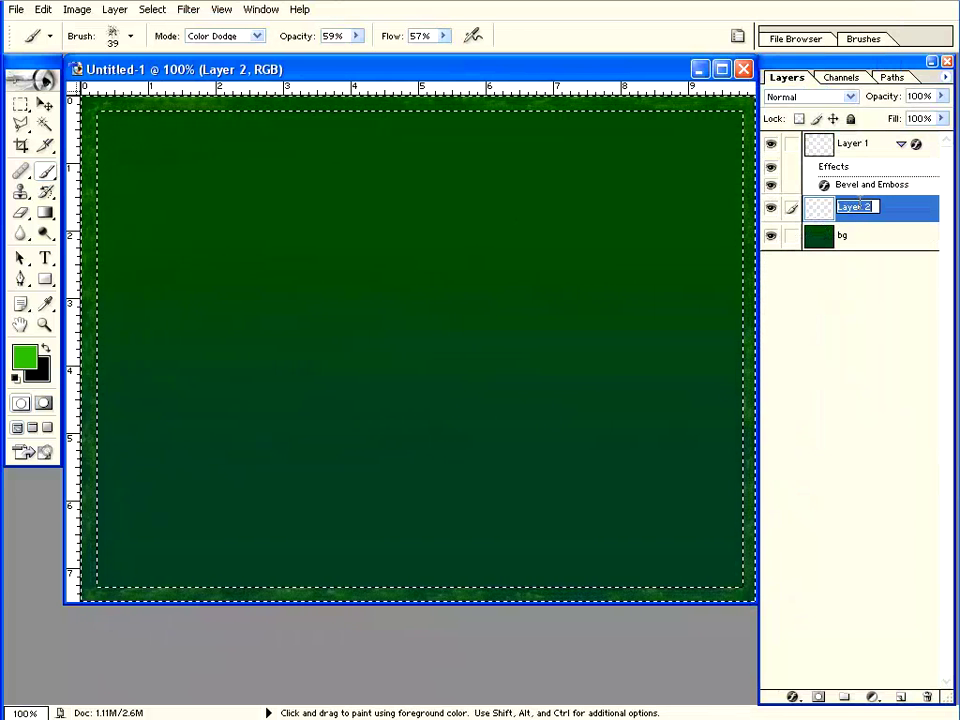
{"action": "type", "text": "Bord"}
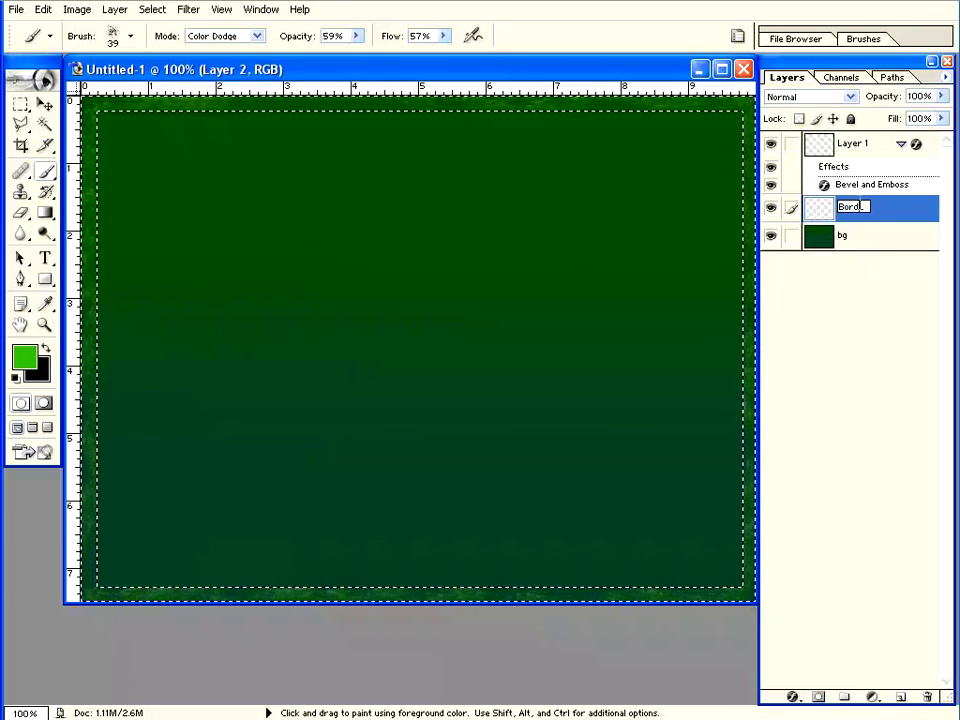
{"action": "type", "text": "er"}
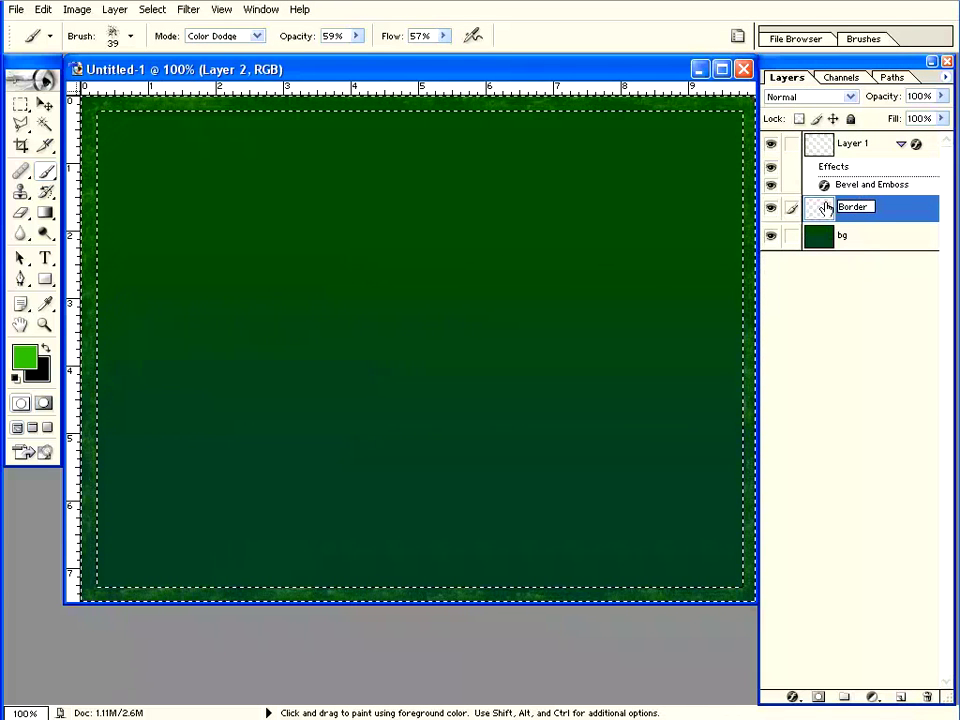
{"action": "left_click", "coordinate": [826, 207]}
Set the foreground colour to light green 799E63
{"action": "left_click", "coordinate": [23, 358]}
{"action": "mouse_move", "coordinate": [559, 206]}
{"action": "left_mouse_down"}
{"action": "mouse_move", "coordinate": [377, 225]}
{"action": "mouse_move", "coordinate": [452, 148]}
{"action": "mouse_move", "coordinate": [452, 165]}
{"action": "left_mouse_up"}
{"action": "left_click", "coordinate": [467, 210]}
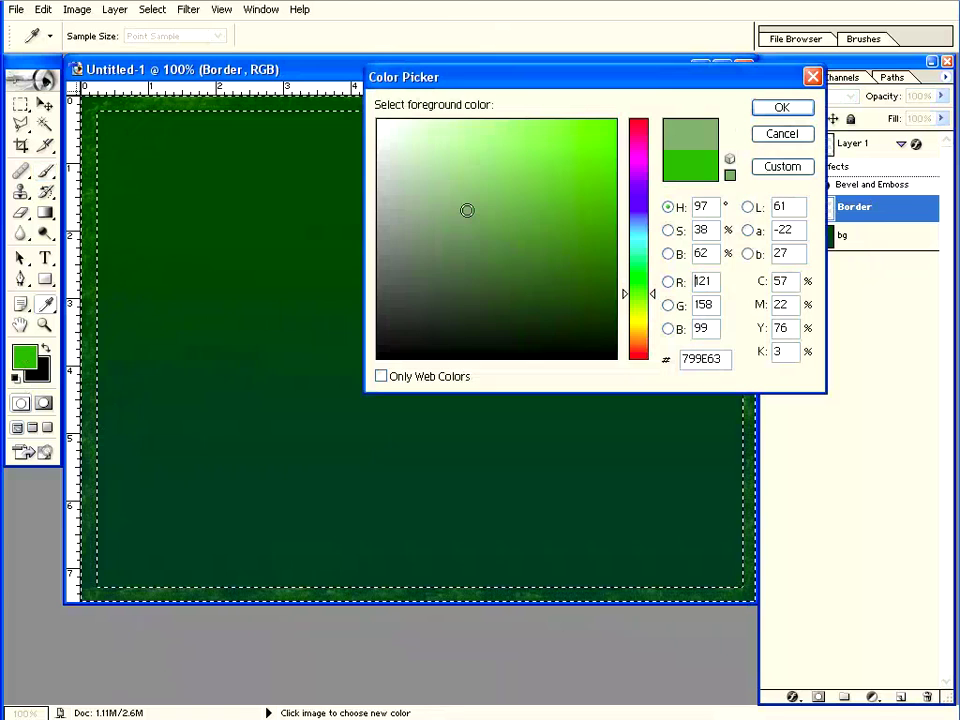
{"action": "left_click", "coordinate": [785, 107]}
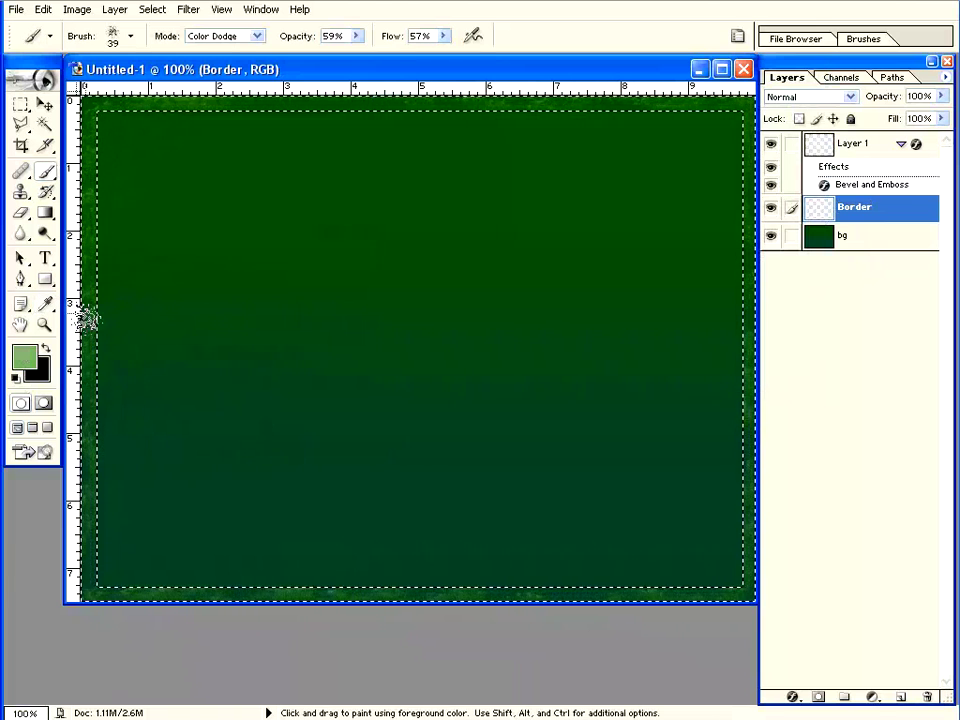
Fill the Border layer's edge frame with the foreground colour via Edit > Fill
{"action": "left_click", "coordinate": [45, 10]}
{"action": "left_click", "coordinate": [75, 252]}
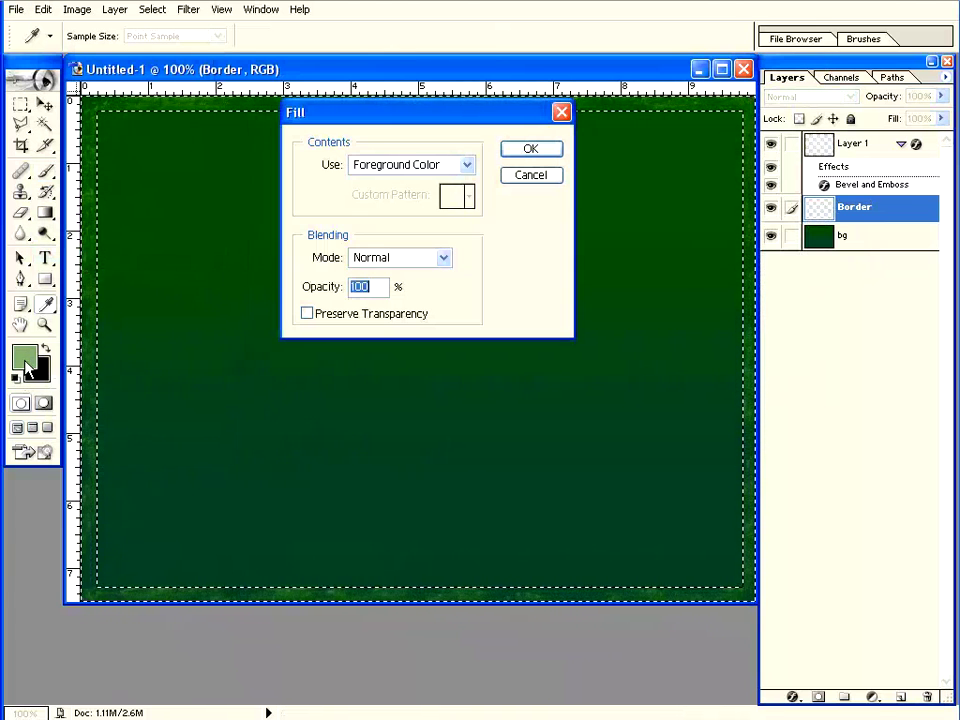
{"action": "left_click", "coordinate": [466, 164]}
{"action": "left_click", "coordinate": [506, 244]}
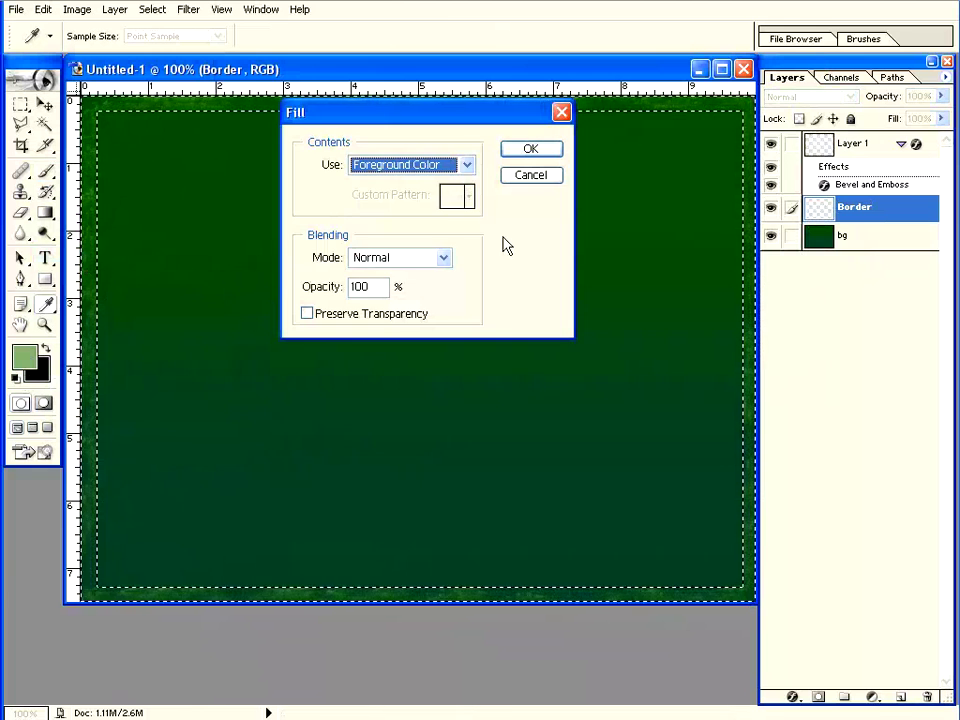
{"action": "key", "text": "Return"}
{"action": "key", "text": "b"}
Set the Border layer's blend mode to Pin Light
{"action": "left_click", "coordinate": [810, 96]}
{"action": "left_click", "coordinate": [782, 122]}
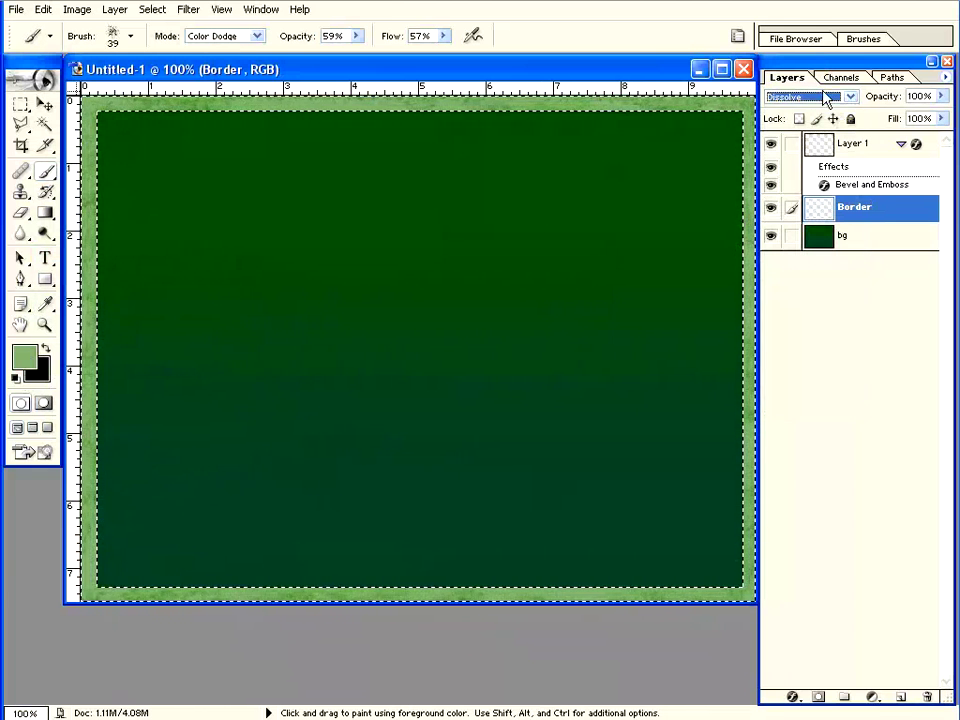
{"action": "key", "text": "Down"}
{"action": "key", "text": "Down"}
{"action": "key", "text": "Down"}
{"action": "key", "text": "Down"}
{"action": "key", "text": "Down"}
{"action": "key", "text": "Down"}
{"action": "key", "text": "Down"}
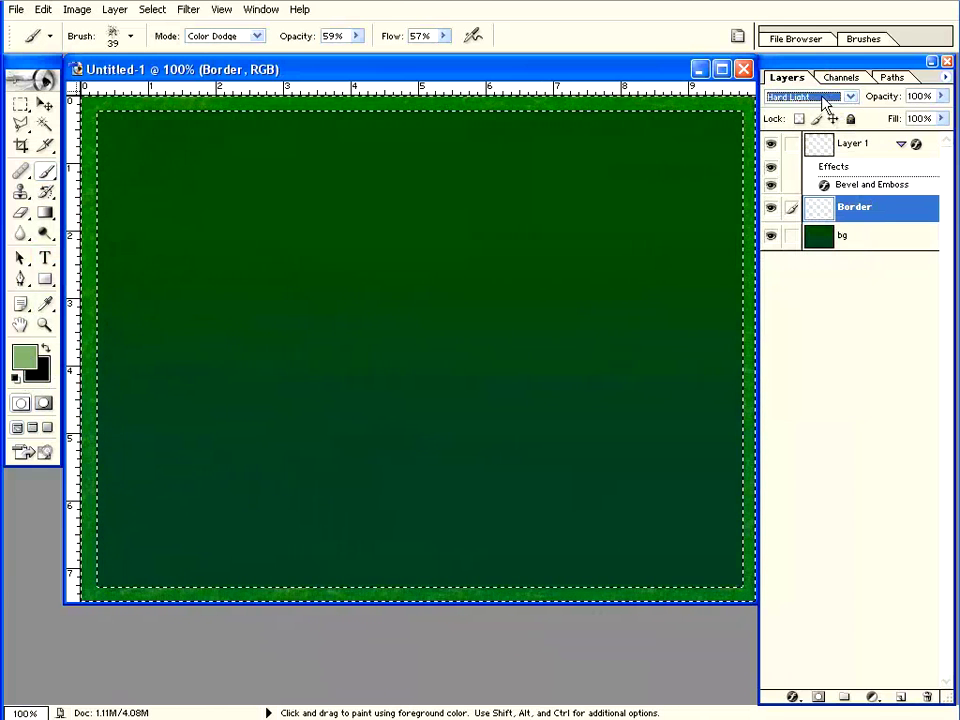
{"action": "key", "text": "Down"}
{"action": "key", "text": "Down"}
{"action": "key", "text": "Down"}
{"action": "key", "text": "Down"}
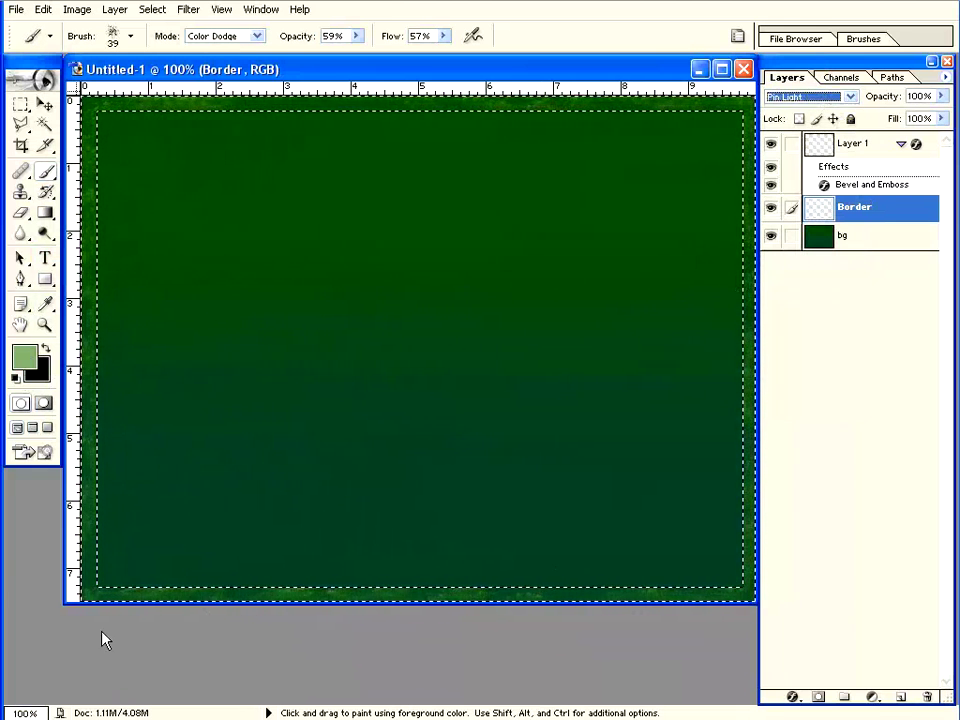
{"action": "left_click", "coordinate": [22, 106]}
Deselect and type the title 'ASA STUDIO PUSAT TUTORIAL DESIGN GRATIS' near the banner's top
{"action": "right_click", "coordinate": [242, 226]}
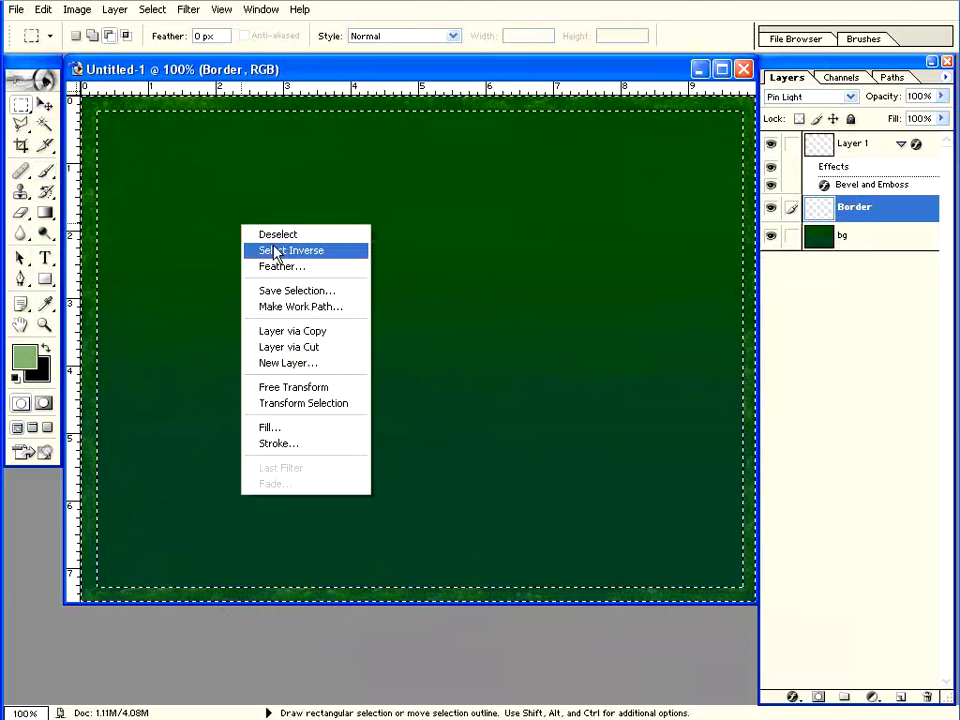
{"action": "left_click", "coordinate": [278, 236]}
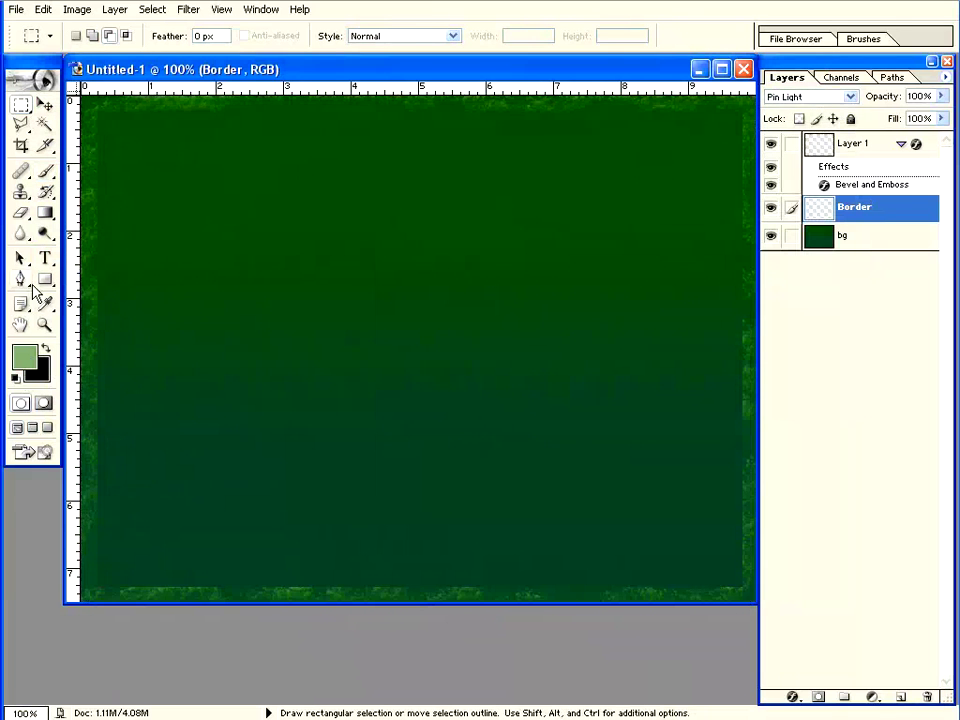
{"action": "left_click", "coordinate": [45, 258]}
{"action": "left_click", "coordinate": [281, 165]}
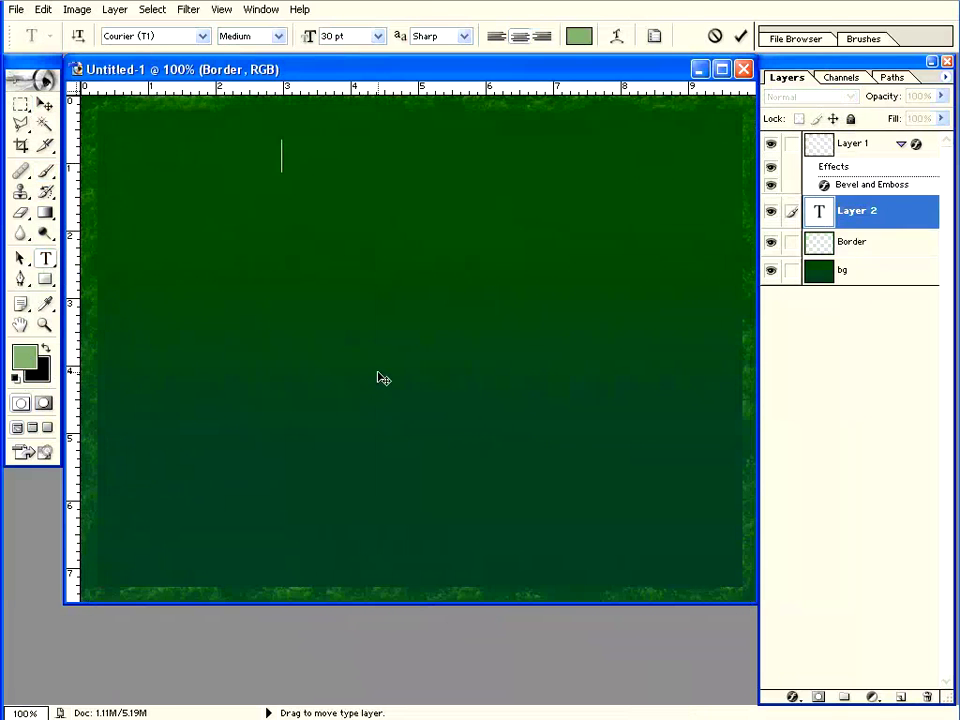
{"action": "type", "text": "ASA STUDIO"}
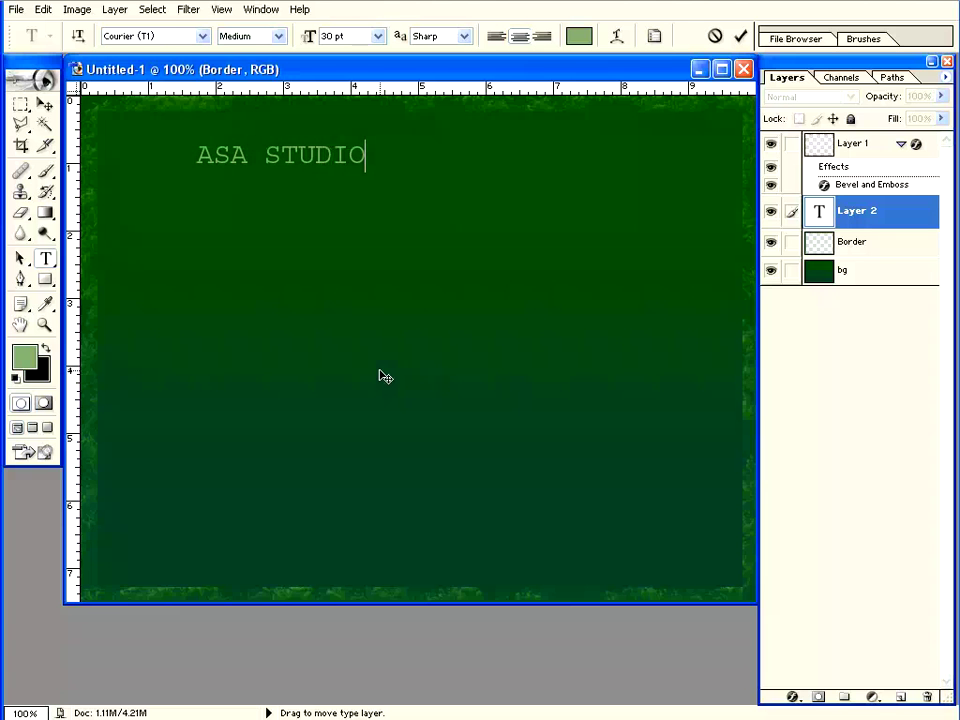
{"action": "type", "text": " PUSAT"}
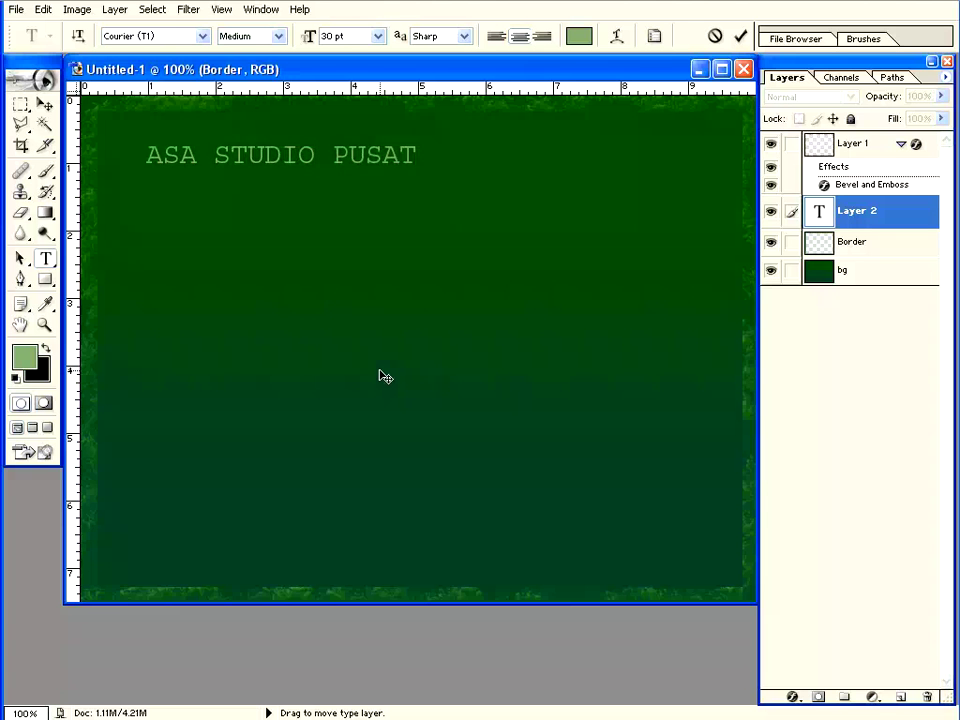
{"action": "type", "text": " TUTORIAL DESIGN"}
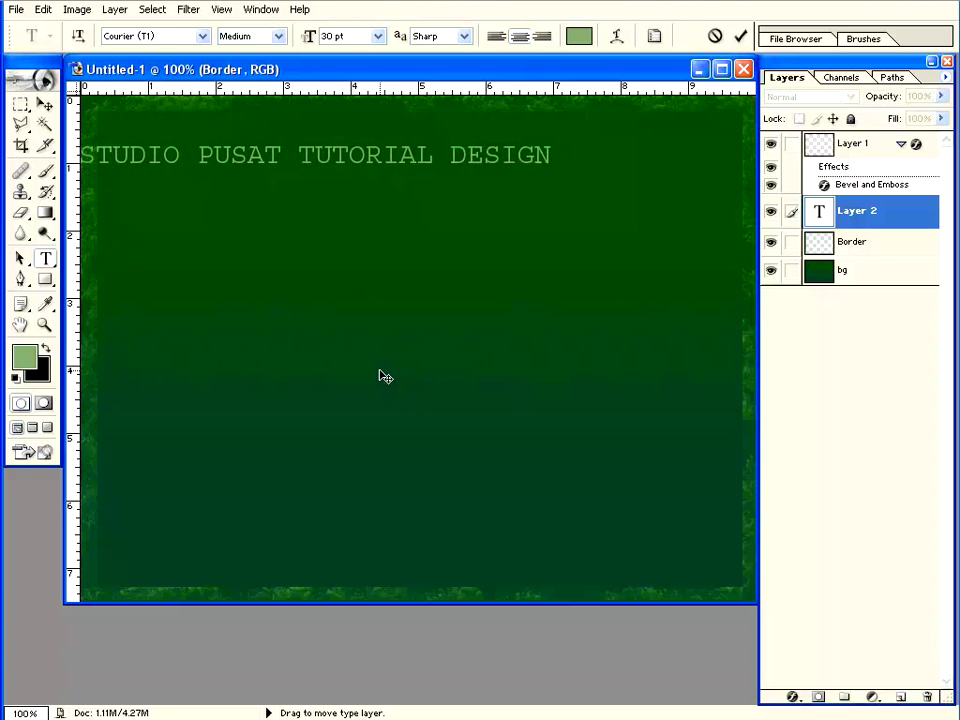
{"action": "type", "text": " GRATIS"}
{"action": "left_click_drag", "start_coordinate": [340, 388], "coordinate": [467, 408]}
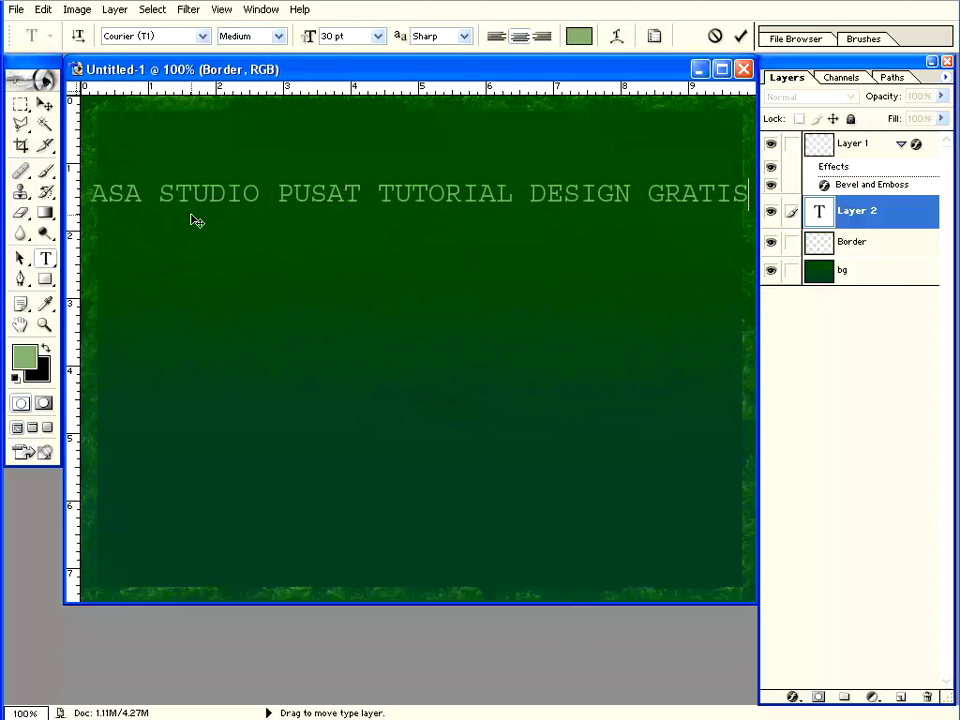
Set the whole title's font size to 24 pt
{"action": "key", "text": "ctrl+a"}
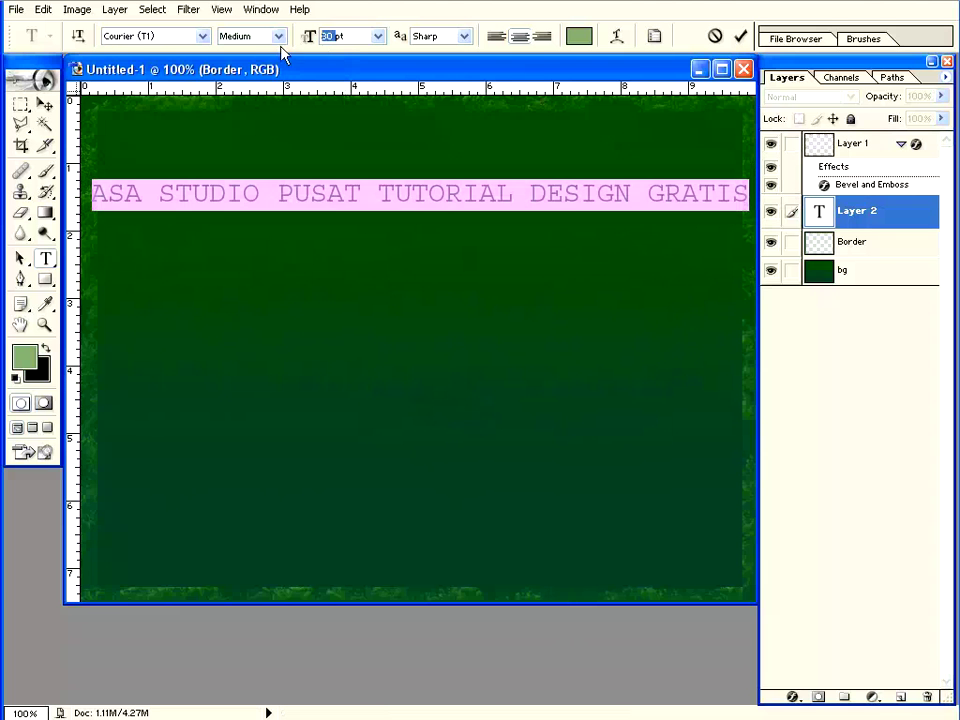
{"action": "type", "text": "14"}
{"action": "key", "text": "Return"}
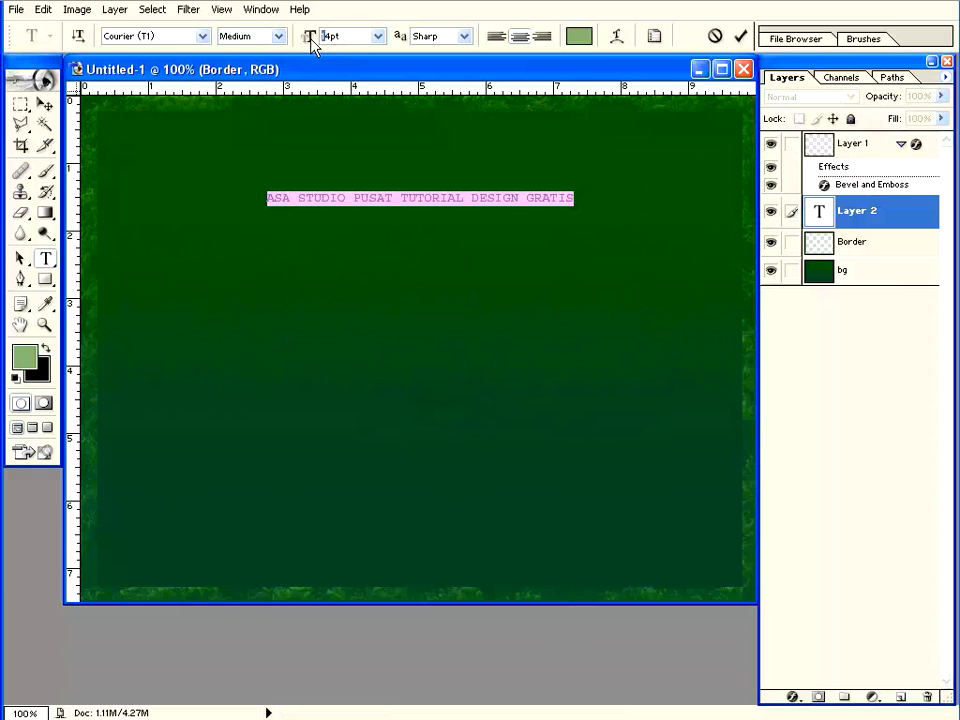
{"action": "type", "text": "24"}
{"action": "key", "text": "Return"}
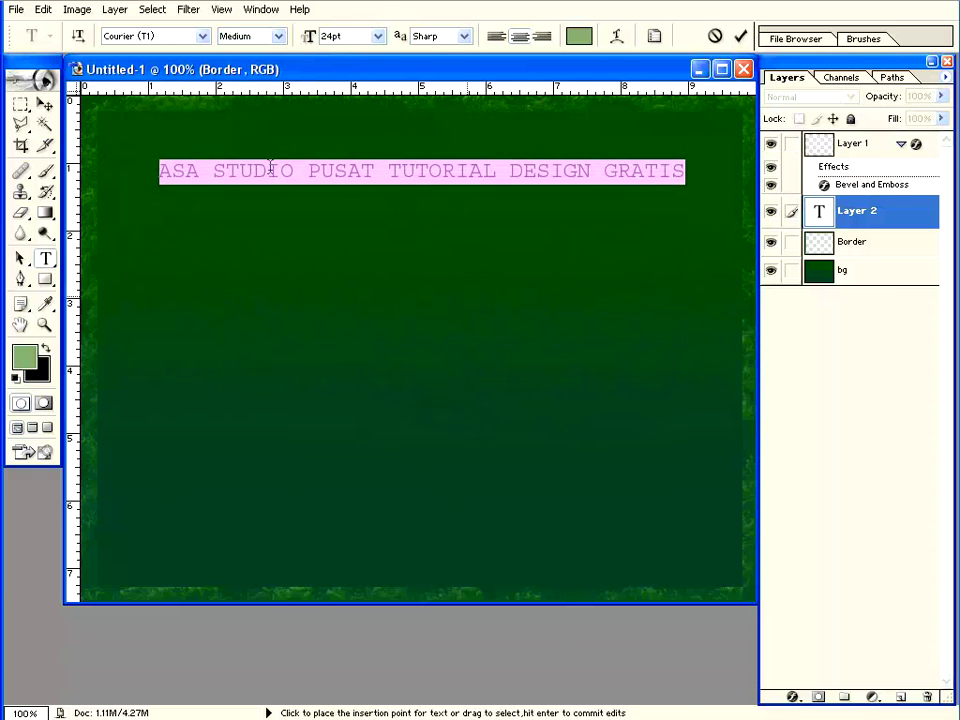
Stretch the title to 114% width and 300.9% height, then move its layer below Border
{"action": "left_click", "coordinate": [21, 104]}
{"action": "right_click", "coordinate": [223, 172]}
{"action": "left_click", "coordinate": [302, 286]}
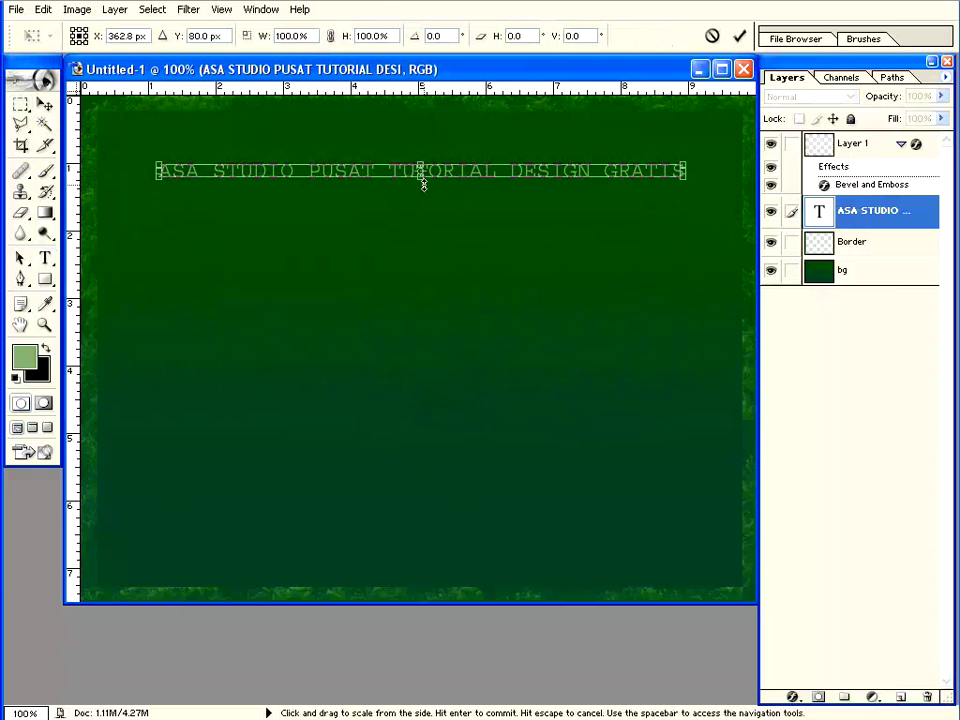
{"action": "left_click_drag", "start_coordinate": [421, 180], "coordinate": [421, 203]}
{"action": "left_click_drag", "start_coordinate": [683, 184], "coordinate": [718, 184]}
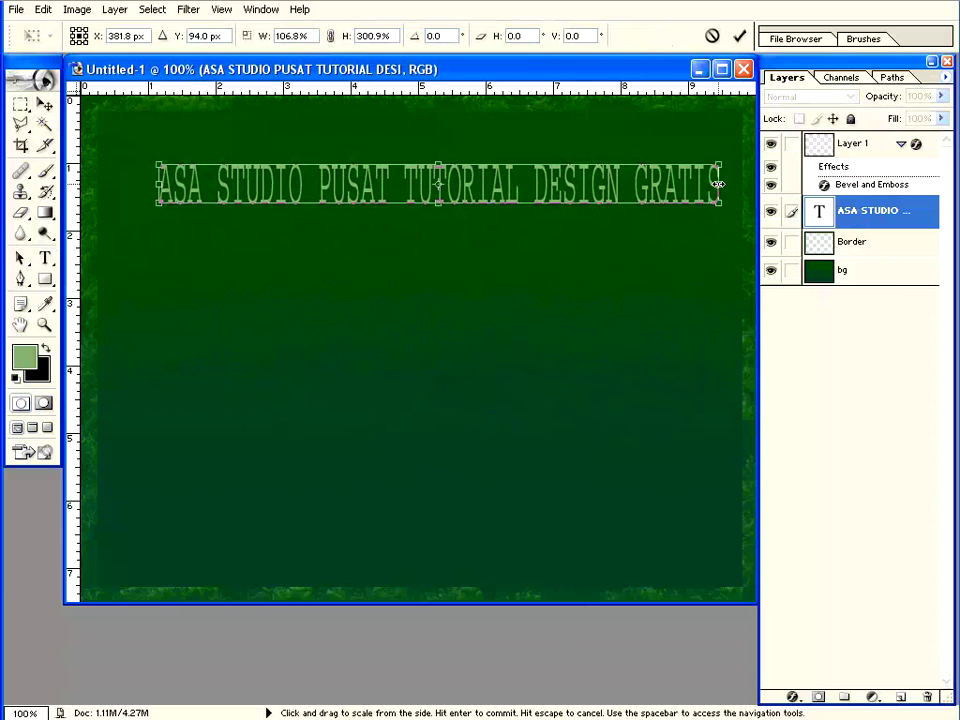
{"action": "left_click_drag", "start_coordinate": [155, 186], "coordinate": [121, 186]}
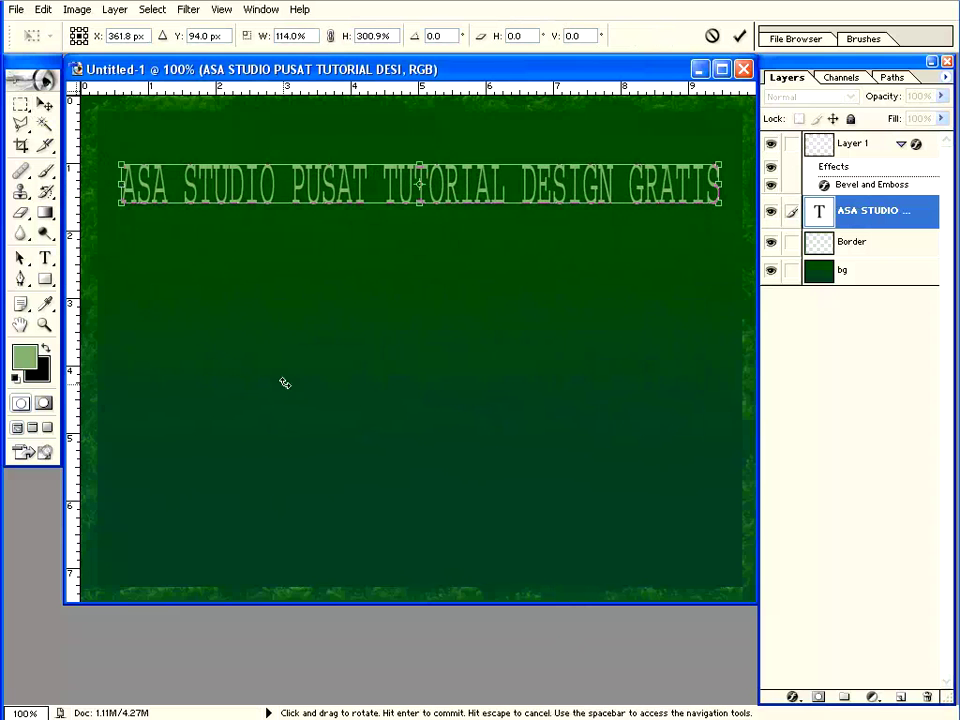
{"action": "key", "text": "Return"}
{"action": "left_click_drag", "start_coordinate": [865, 211], "coordinate": [838, 235]}
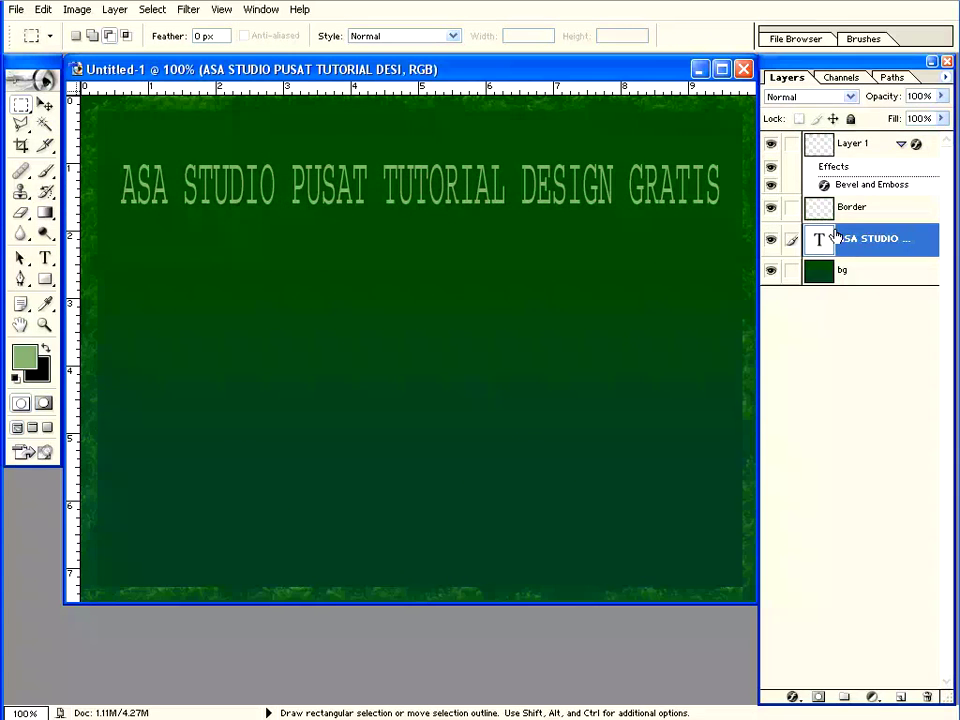
Place the title layer just above bg and add an empty Layer 2 above it
{"action": "left_click_drag", "start_coordinate": [838, 235], "coordinate": [828, 184]}
{"action": "left_click_drag", "start_coordinate": [817, 237], "coordinate": [820, 298]}
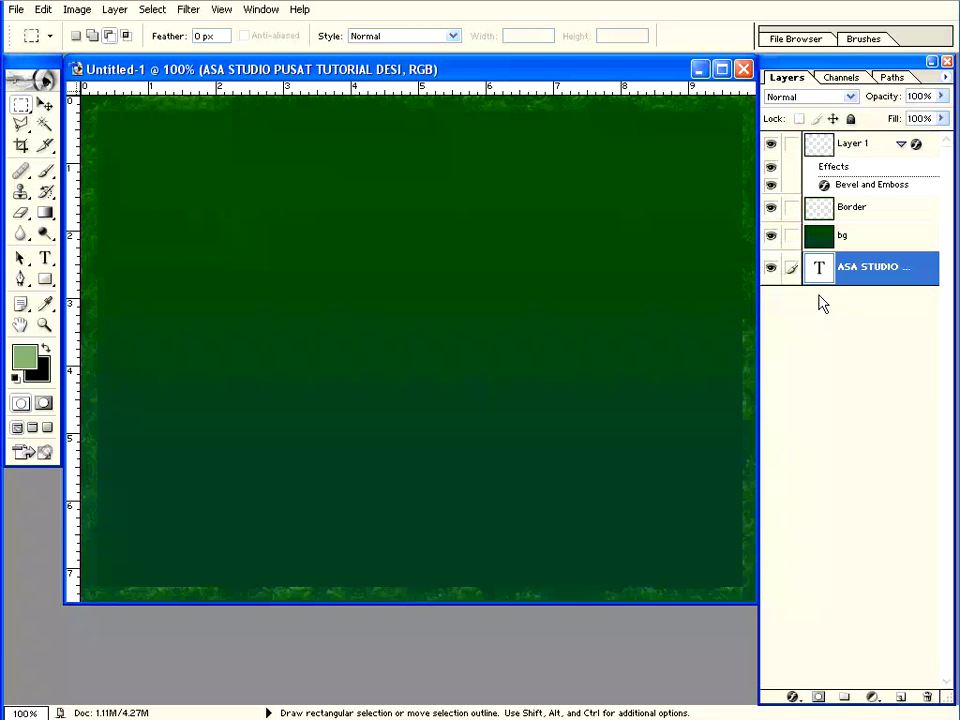
{"action": "left_click", "coordinate": [770, 235]}
{"action": "left_click", "coordinate": [770, 235]}
{"action": "left_click_drag", "start_coordinate": [857, 268], "coordinate": [857, 240]}
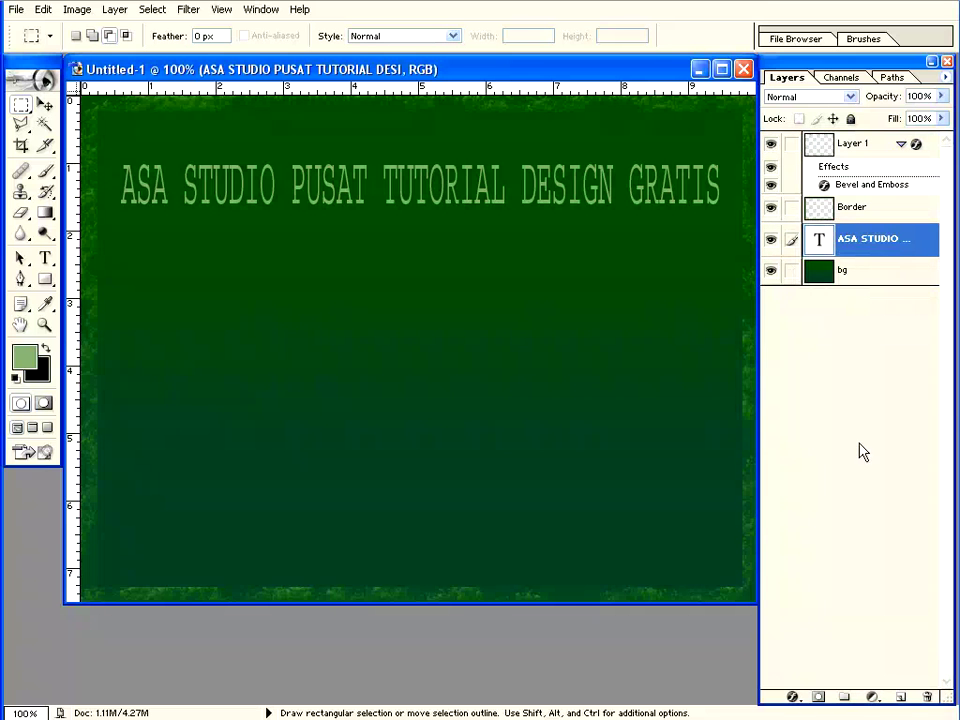
{"action": "left_click", "coordinate": [900, 697]}
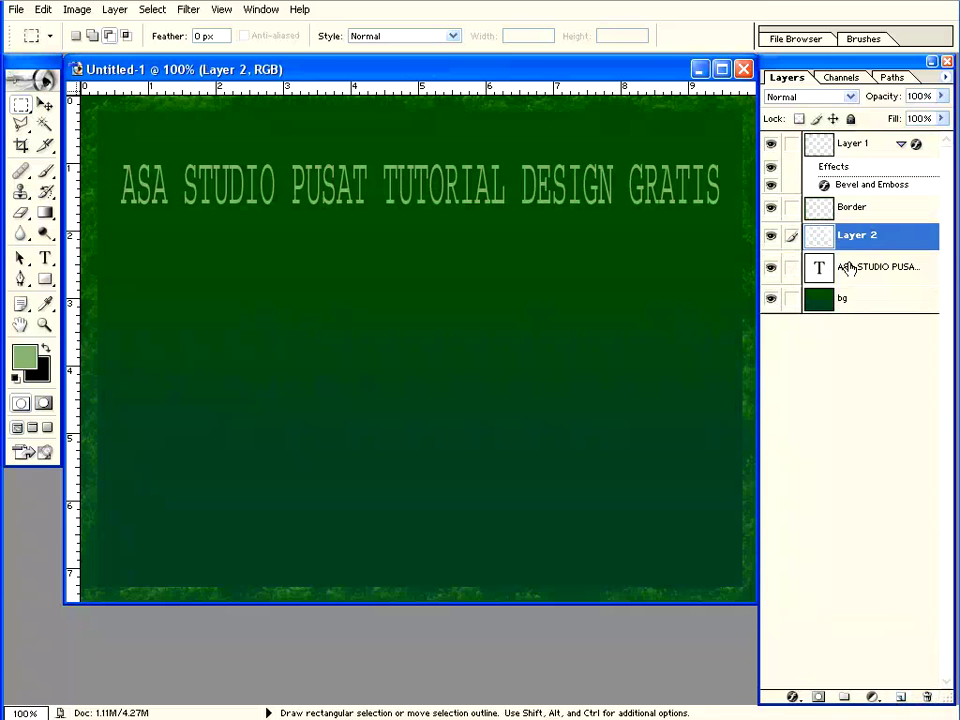
{"action": "left_click", "coordinate": [835, 270]}
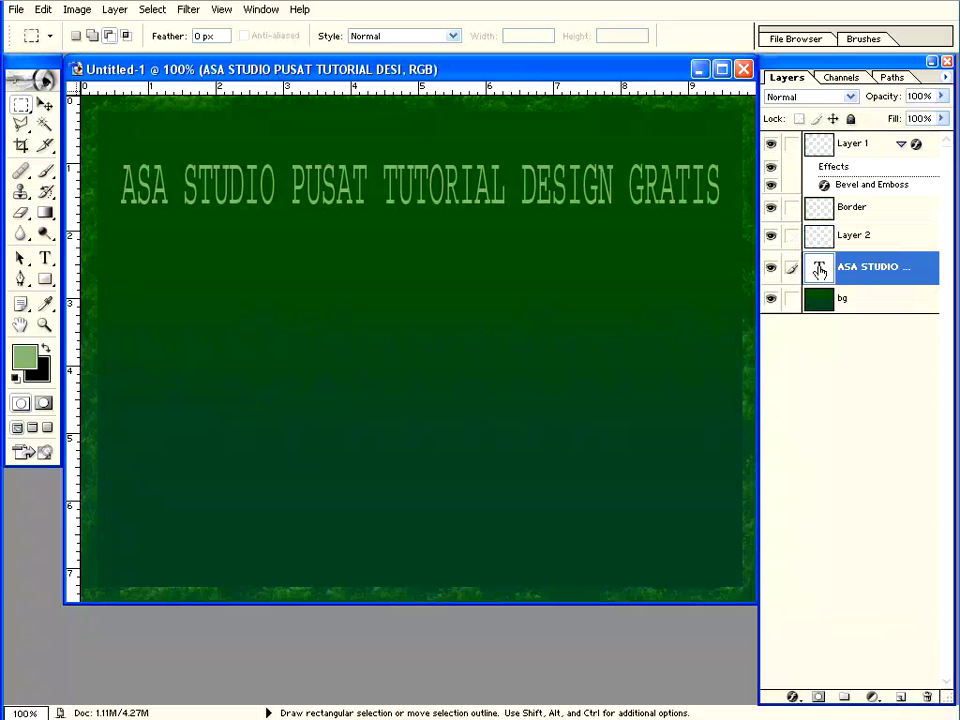
Load the title lettering as a selection and make Layer 2 active
{"action": "right_click", "coordinate": [819, 270]}
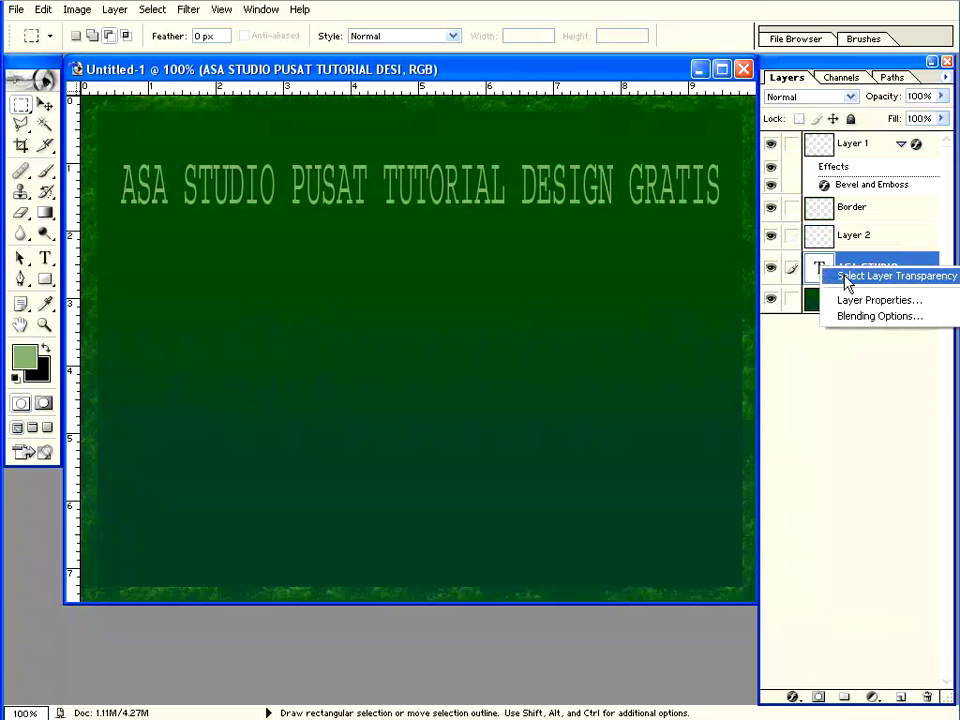
{"action": "left_click", "coordinate": [845, 278]}
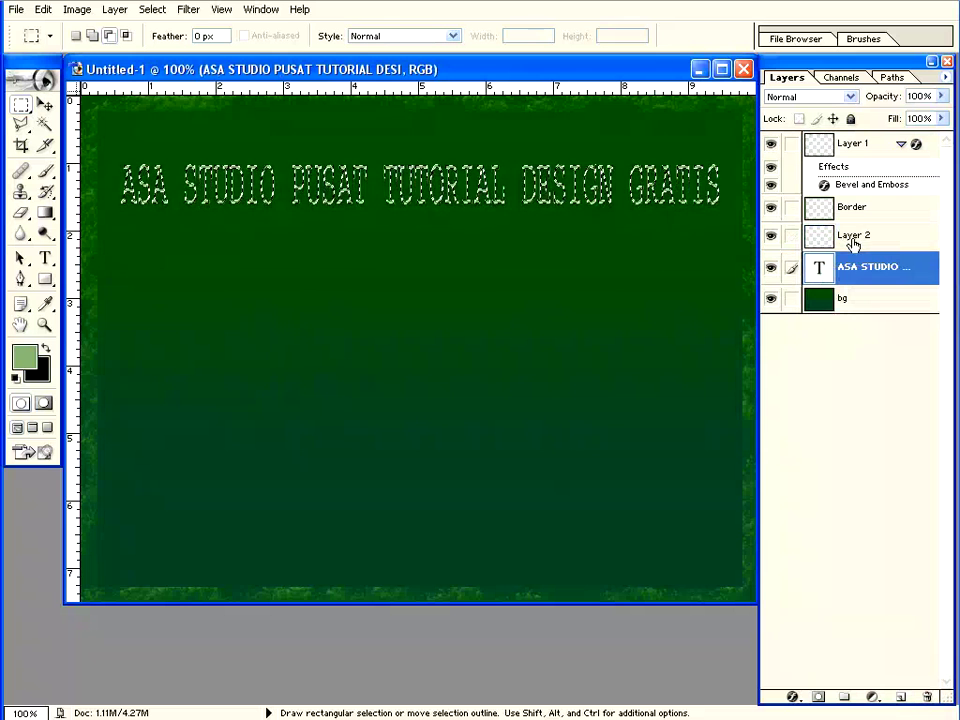
{"action": "left_click", "coordinate": [854, 238]}
Build an E8FFF5-to-95FF92 gradient and drag it left to right across the letters
{"action": "left_click", "coordinate": [45, 214]}
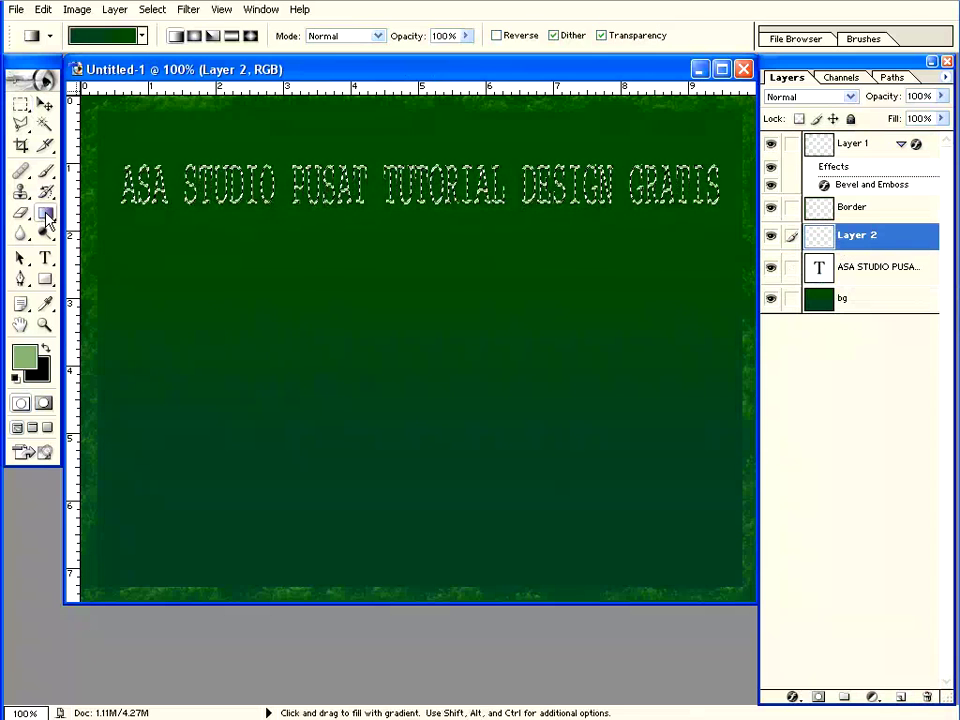
{"action": "left_click", "coordinate": [103, 36]}
{"action": "double_click", "coordinate": [424, 377]}
{"action": "mouse_move", "coordinate": [495, 274]}
{"action": "left_mouse_down"}
{"action": "mouse_move", "coordinate": [398, 104]}
{"action": "mouse_move", "coordinate": [399, 118]}
{"action": "left_mouse_up"}
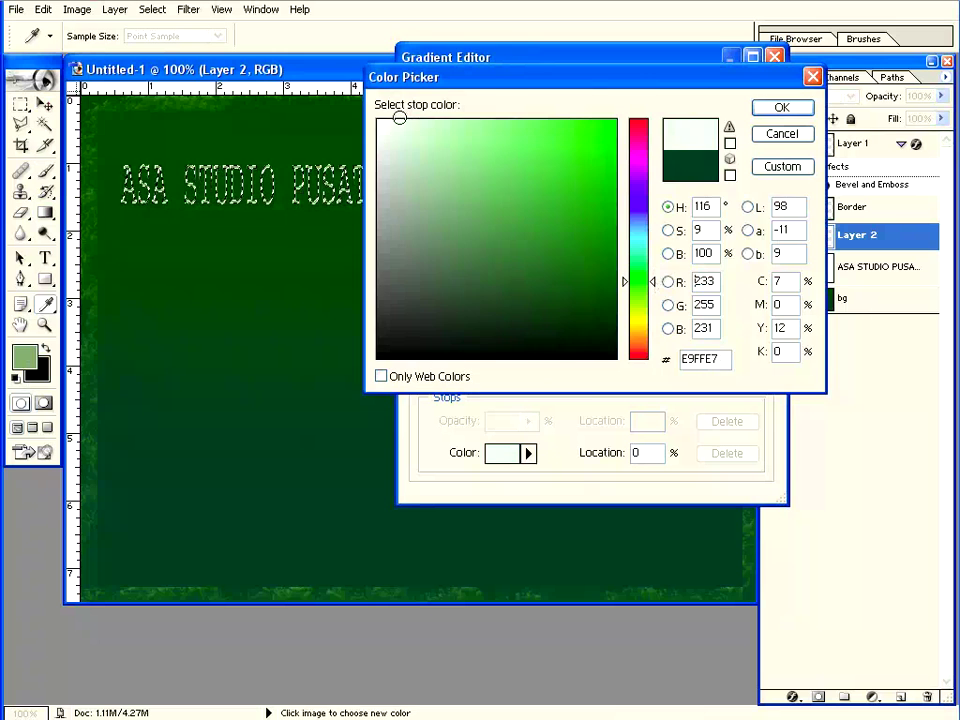
{"action": "left_click", "coordinate": [782, 107]}
{"action": "double_click", "coordinate": [759, 376]}
{"action": "left_click", "coordinate": [484, 116]}
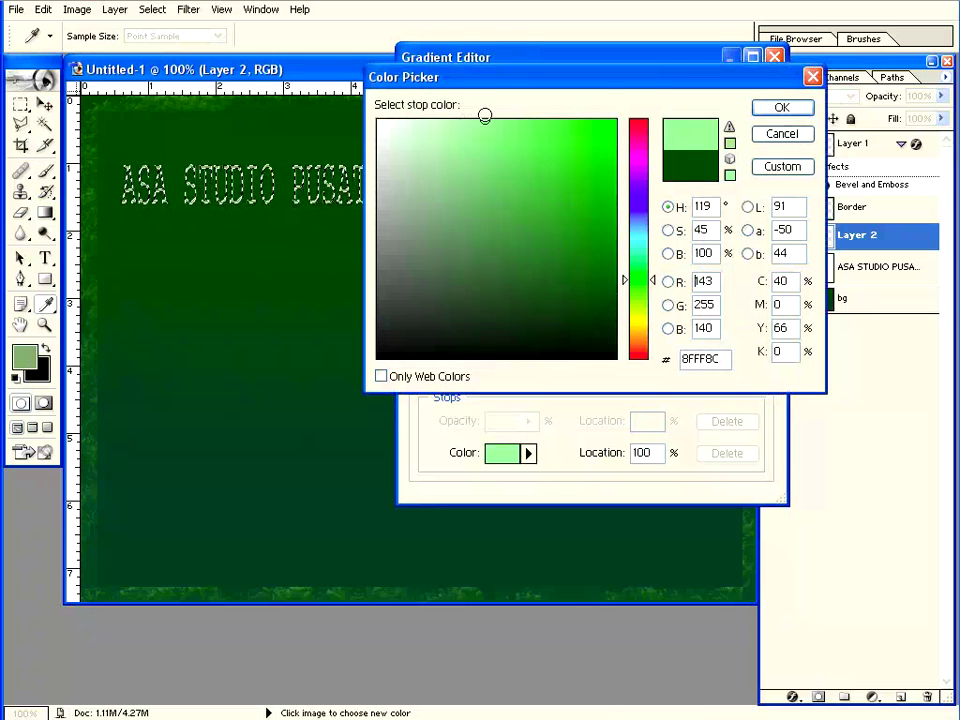
{"action": "left_click_drag", "start_coordinate": [484, 116], "coordinate": [478, 111]}
{"action": "left_click", "coordinate": [782, 107]}
{"action": "left_click", "coordinate": [743, 92]}
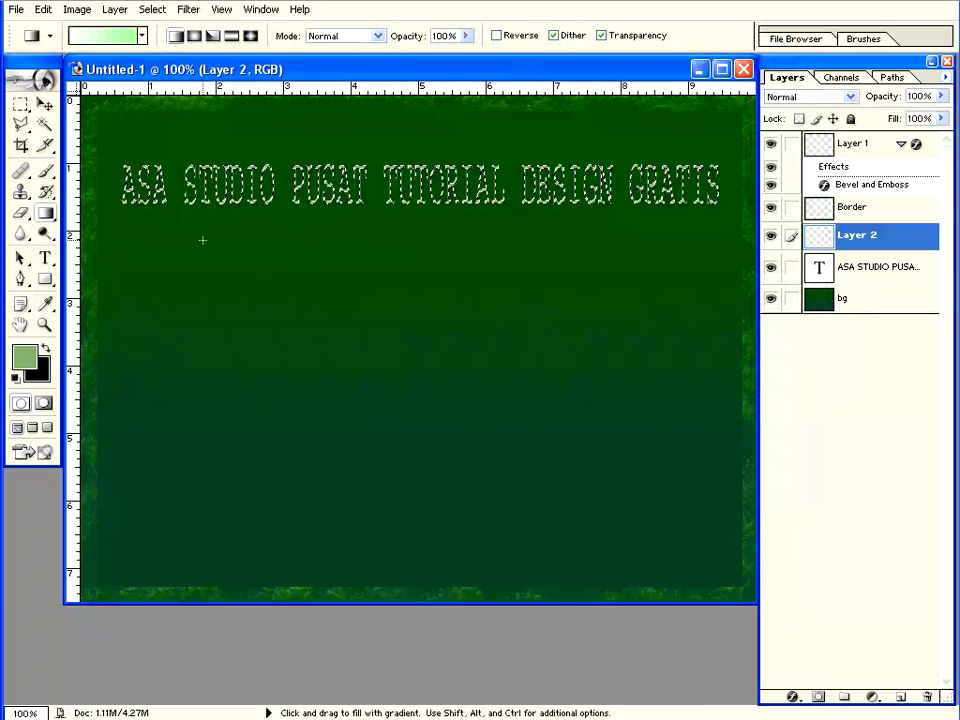
{"action": "left_click_drag", "start_coordinate": [110, 183], "coordinate": [710, 183]}
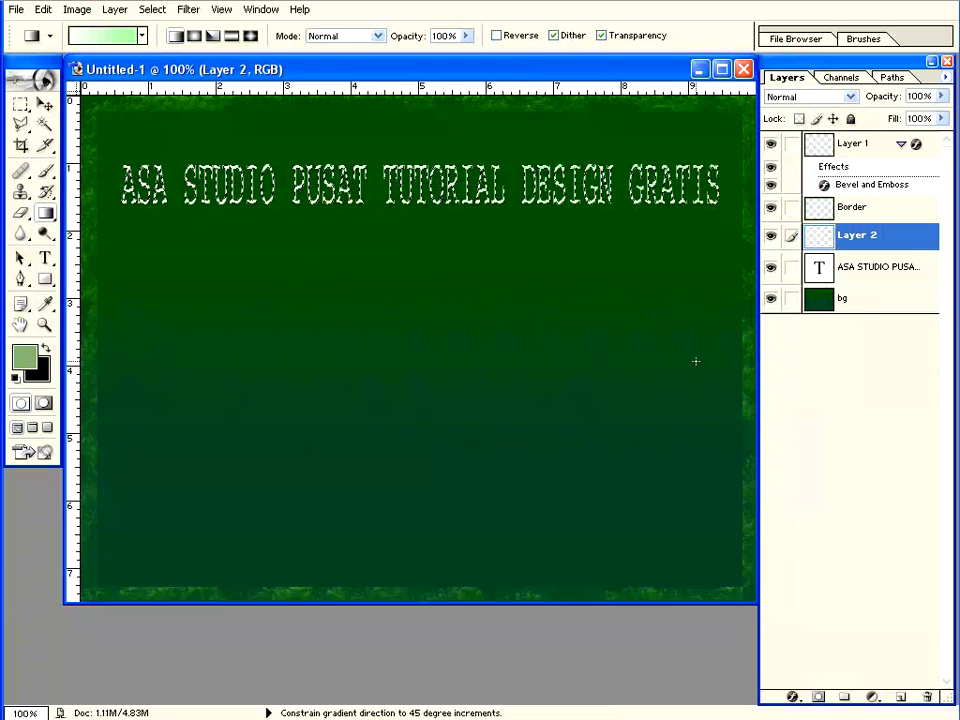
{"action": "left_click", "coordinate": [21, 104]}
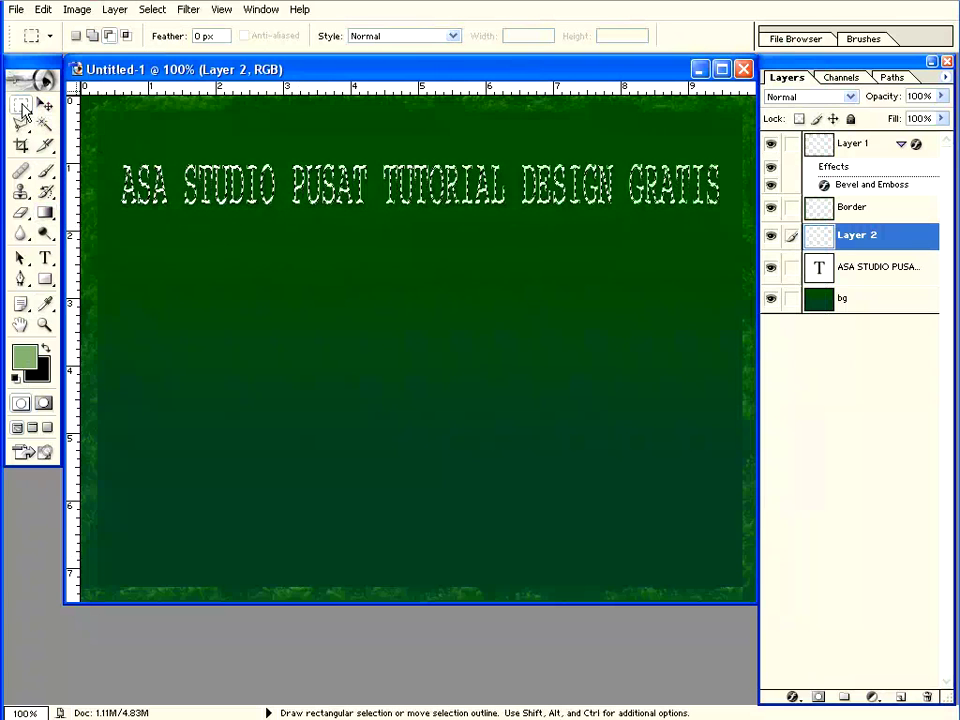
Deselect the title and add a new empty Layer 3
{"action": "right_click", "coordinate": [272, 190]}
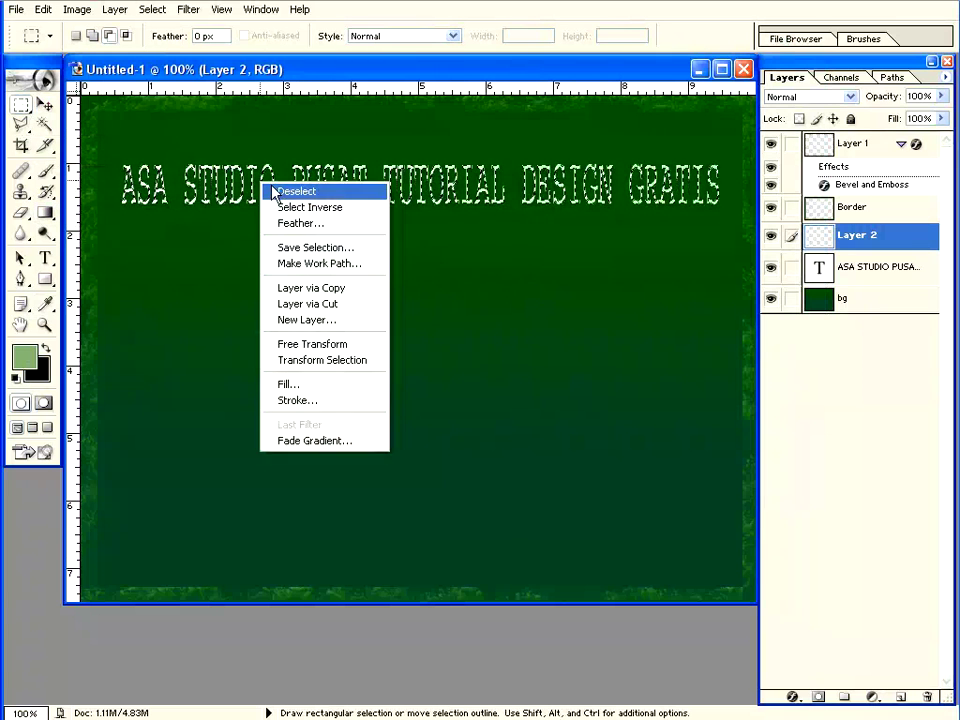
{"action": "left_click", "coordinate": [276, 191]}
{"action": "left_click", "coordinate": [901, 698]}
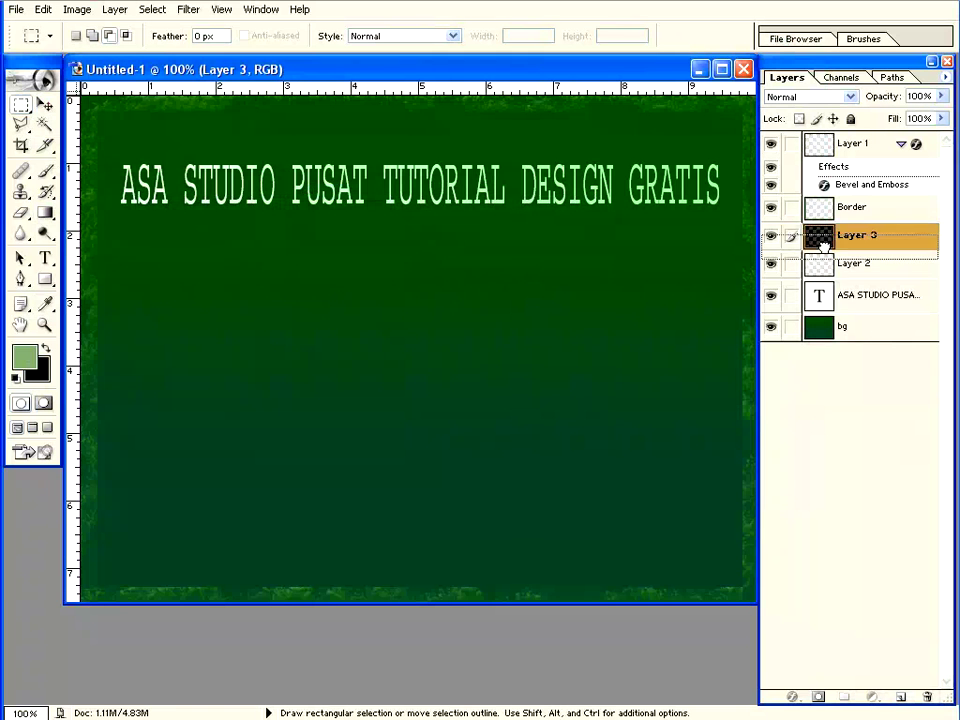
Choose the star brush tip at 14 px with an orange foreground colour
{"action": "left_click", "coordinate": [45, 172]}
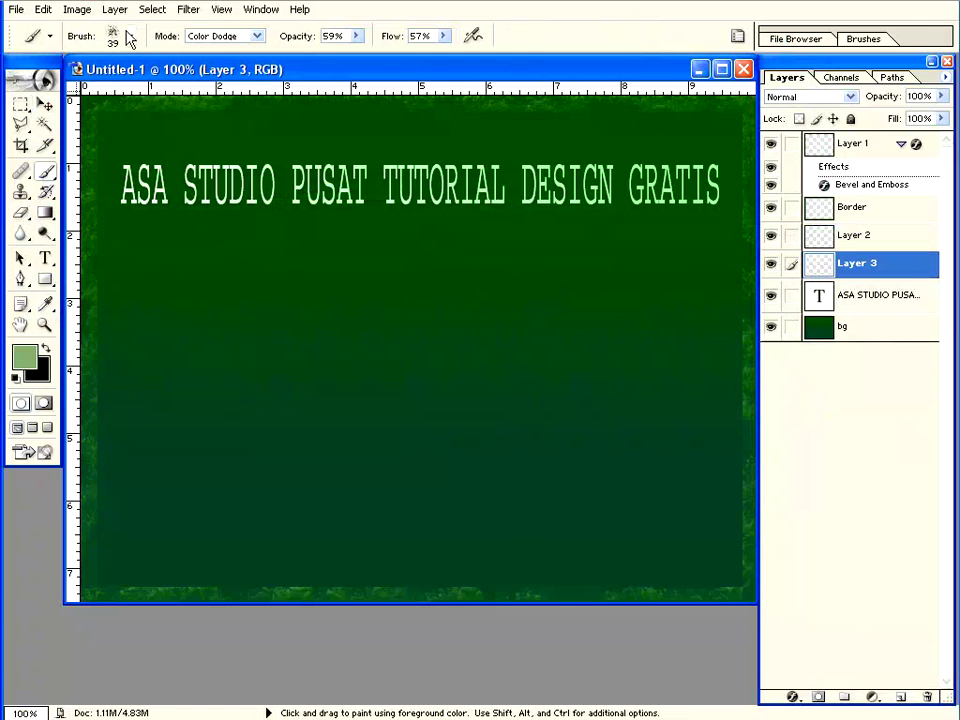
{"action": "left_click", "coordinate": [130, 36]}
{"action": "scroll", "coordinate": [200, 228], "scroll_direction": "down", "scroll_amount": 3}
{"action": "left_click", "coordinate": [100, 172]}
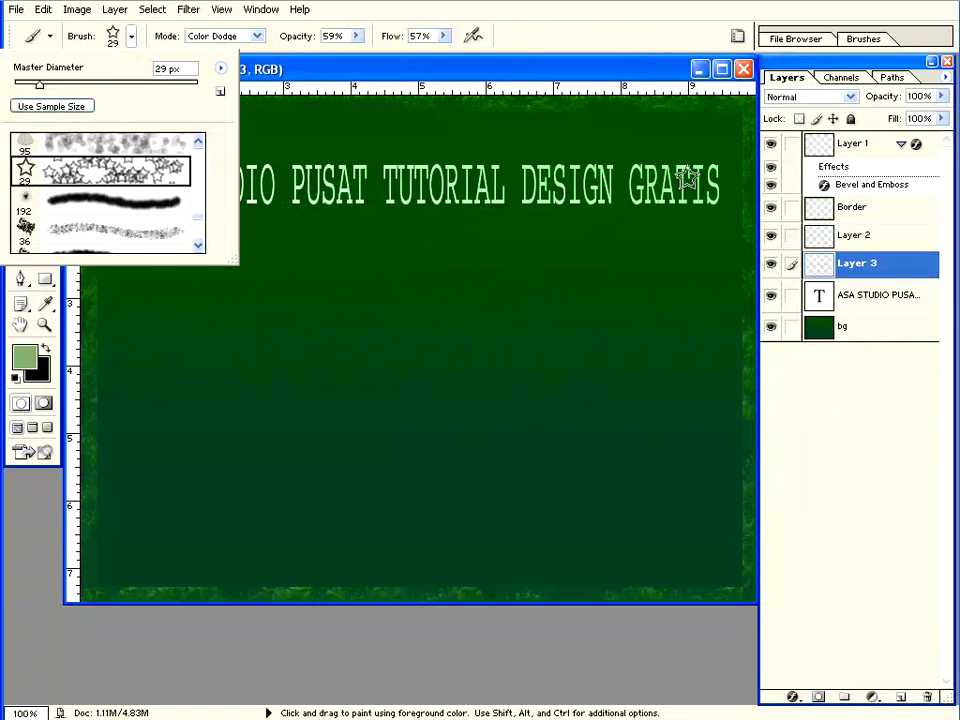
{"action": "left_click_drag", "start_coordinate": [40, 88], "coordinate": [30, 90]}
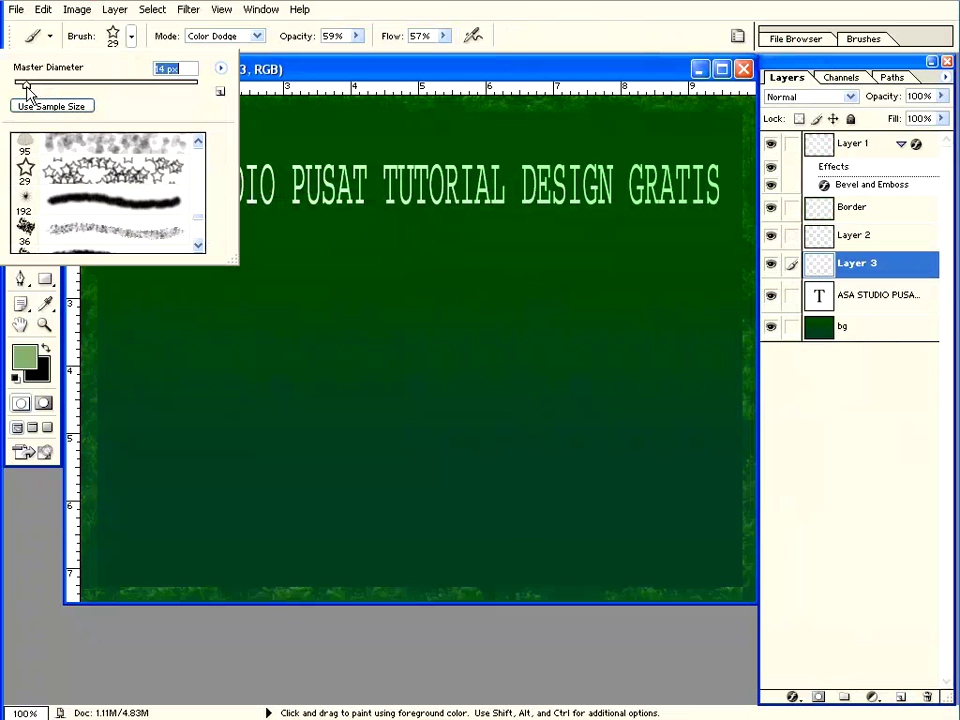
{"action": "left_click", "coordinate": [24, 355]}
{"action": "left_click", "coordinate": [636, 346]}
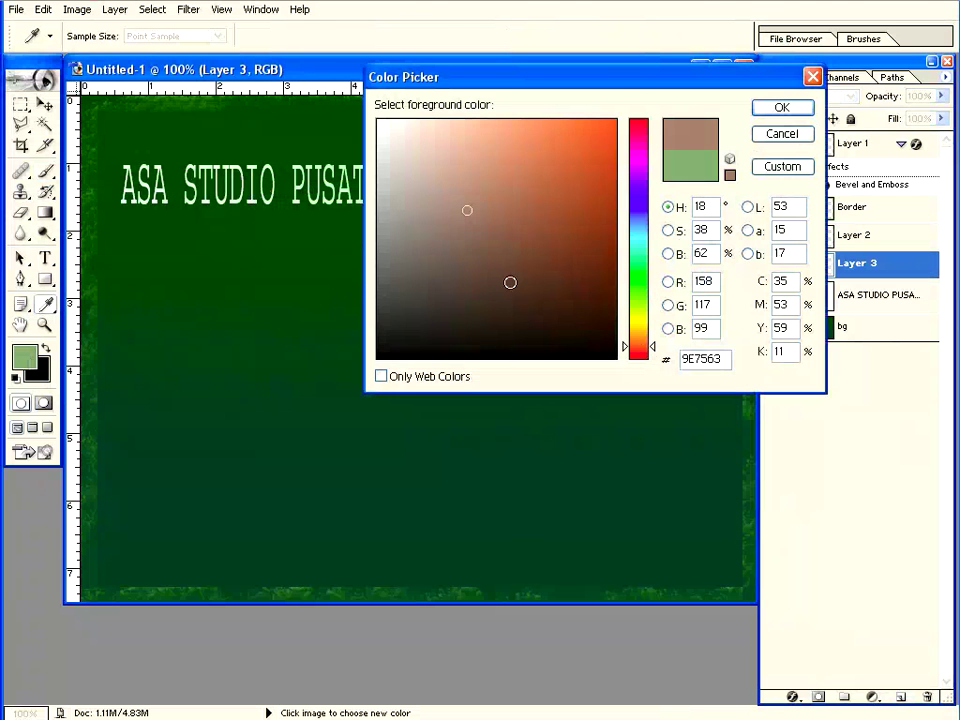
{"action": "left_click", "coordinate": [782, 133]}
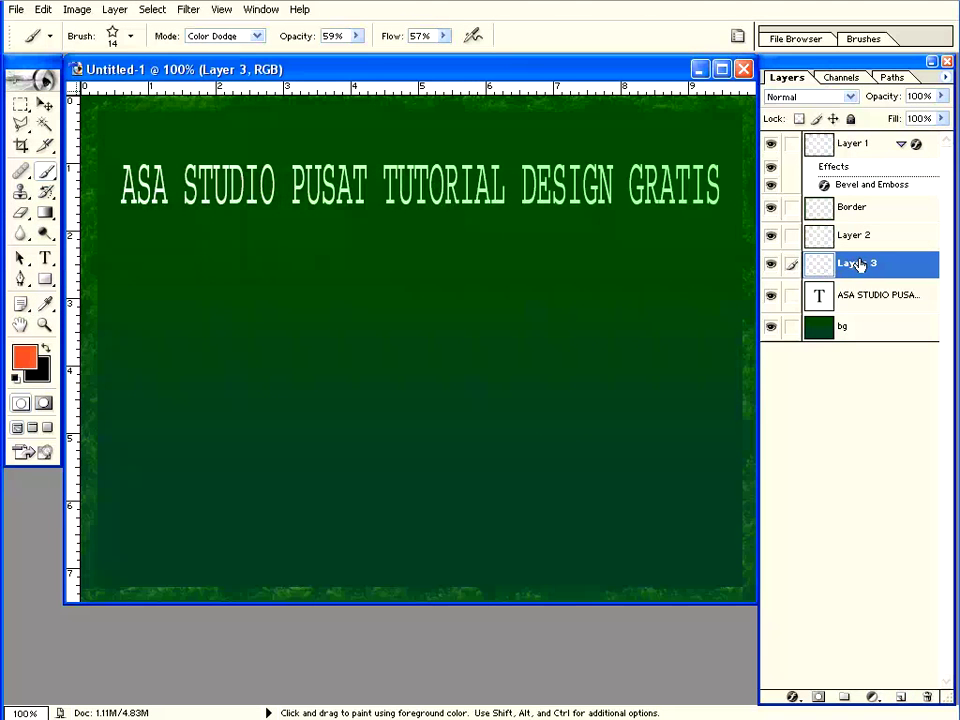
Load Layer 2's letters as a selection and return to Layer 3 for painting
{"action": "left_click", "coordinate": [820, 240]}
{"action": "right_click", "coordinate": [838, 240]}
{"action": "left_click", "coordinate": [868, 244]}
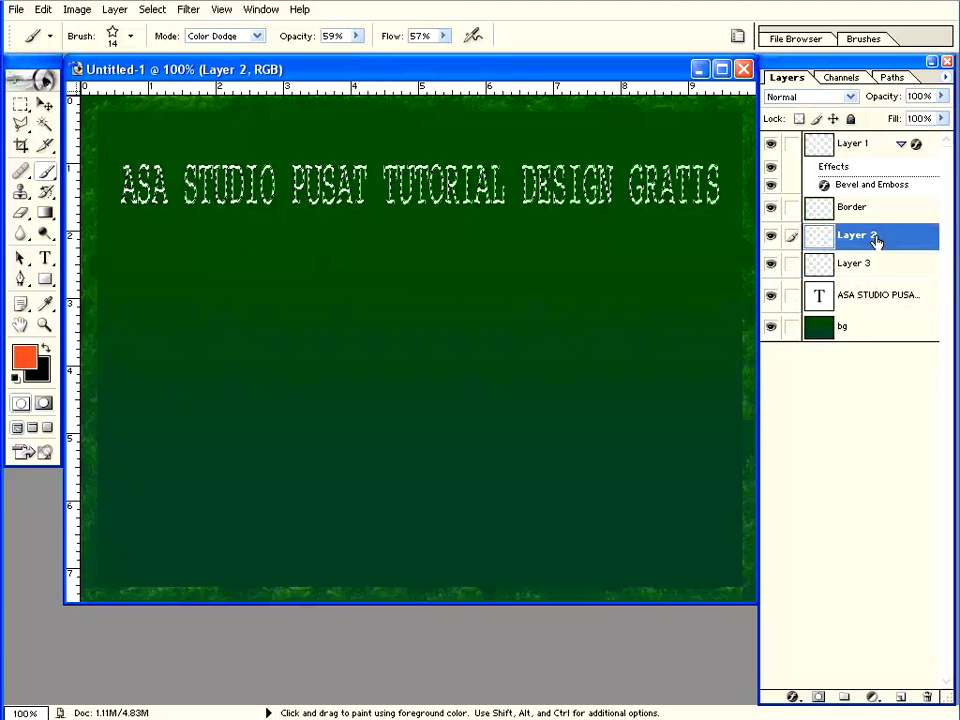
{"action": "left_click", "coordinate": [835, 262]}
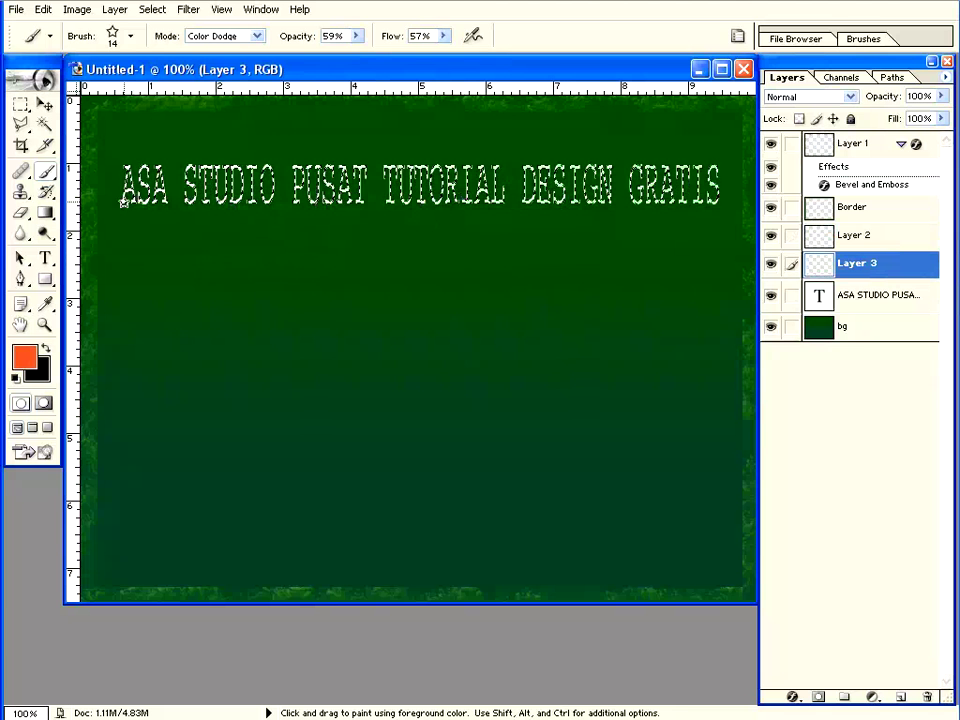
Deselect and set Layer 2's blend mode to Difference
{"action": "key", "text": "m"}
{"action": "right_click", "coordinate": [286, 181]}
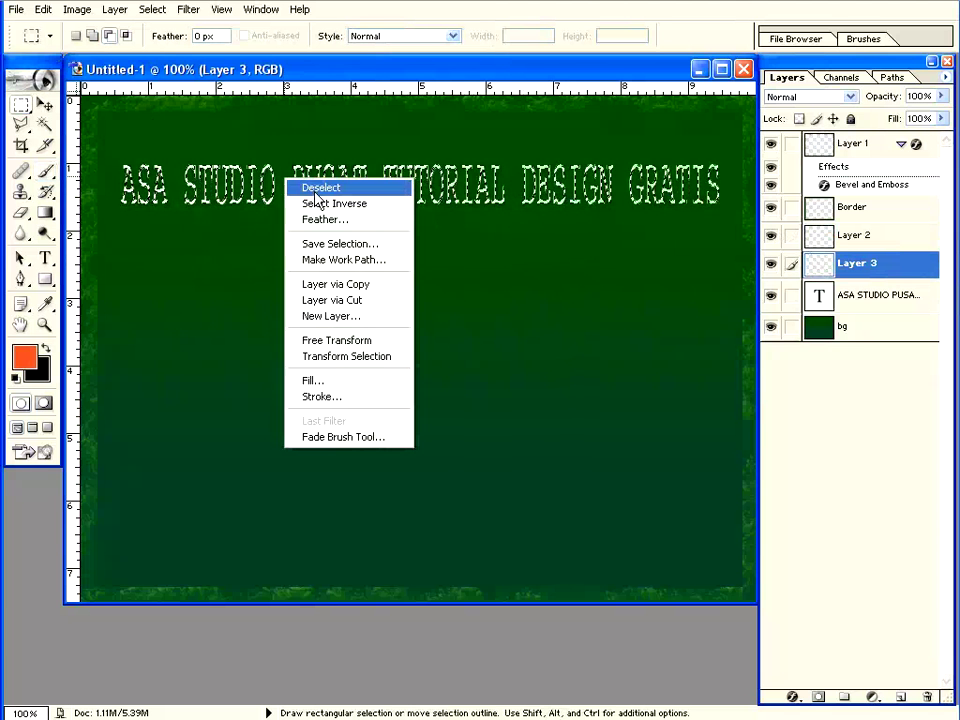
{"action": "left_click", "coordinate": [320, 188]}
{"action": "left_click", "coordinate": [853, 236]}
{"action": "left_click", "coordinate": [848, 96]}
{"action": "left_click", "coordinate": [840, 141]}
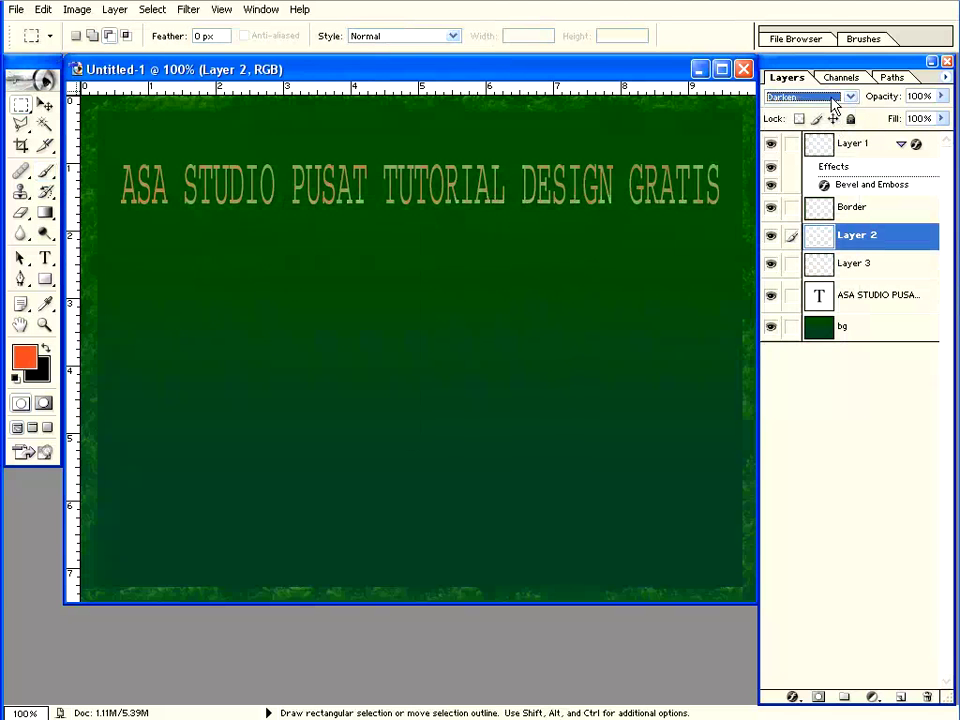
{"action": "key", "text": "Down"}
{"action": "key", "text": "Down"}
{"action": "key", "text": "Down"}
{"action": "key", "text": "Down"}
{"action": "key", "text": "Down"}
{"action": "key", "text": "Down"}
{"action": "key", "text": "Down"}
{"action": "key", "text": "Down"}
{"action": "key", "text": "Down"}
{"action": "key", "text": "Down"}
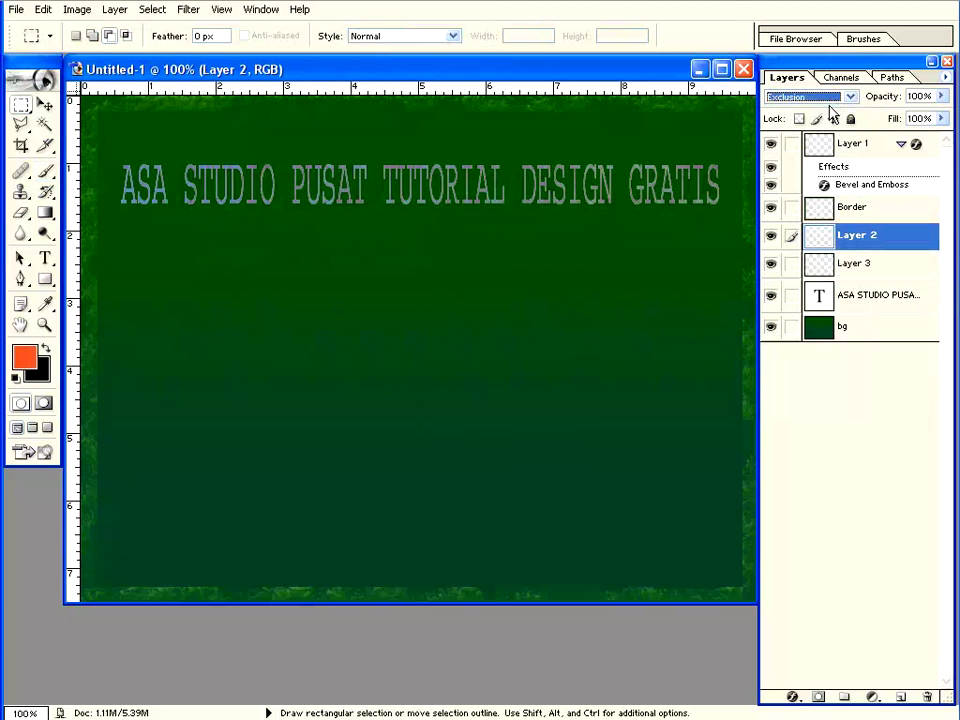
{"action": "key", "text": "Down"}
{"action": "key", "text": "Down"}
{"action": "key", "text": "Down"}
{"action": "key", "text": "Up"}
{"action": "key", "text": "Up"}
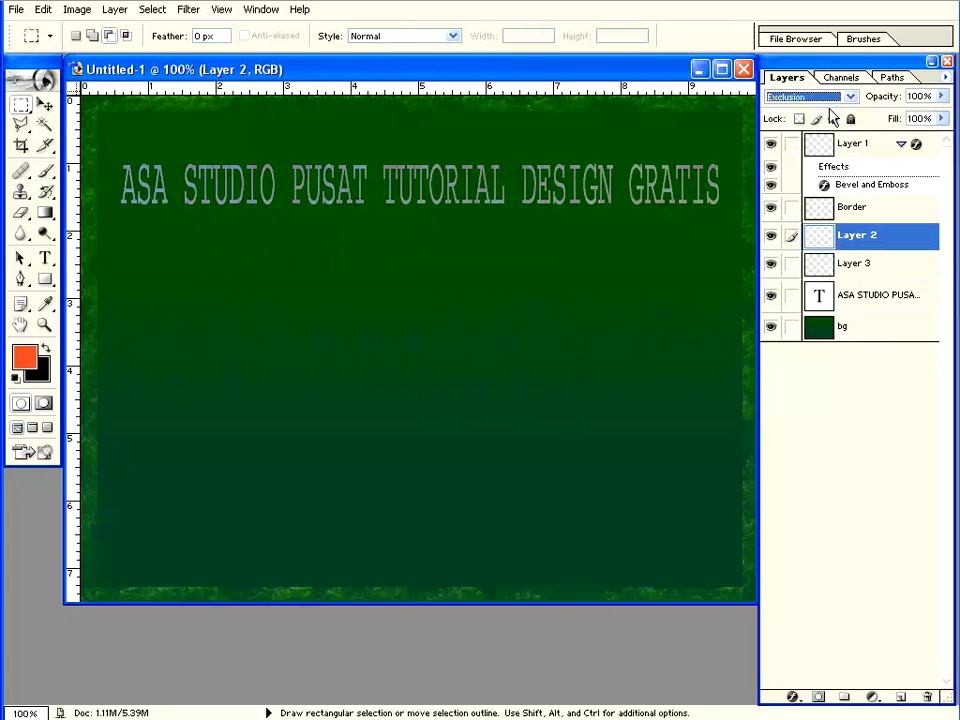
{"action": "key", "text": "Up"}
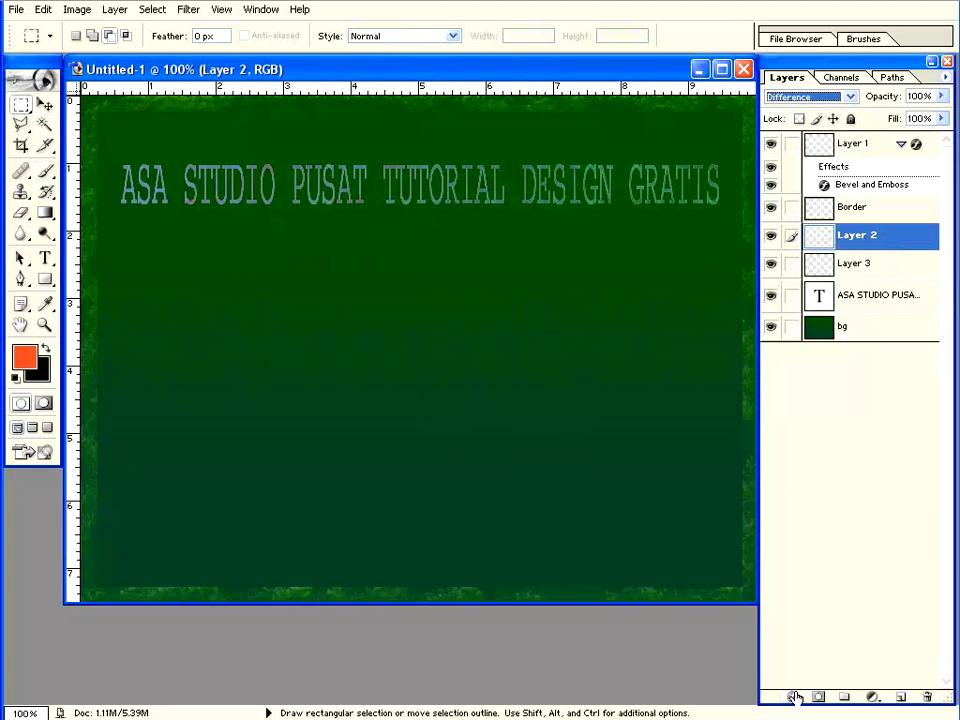
Add a Drop Shadow to Layer 2 with a dark green shadow colour
{"action": "left_click", "coordinate": [795, 697]}
{"action": "left_click", "coordinate": [822, 538]}
{"action": "left_click", "coordinate": [606, 154]}
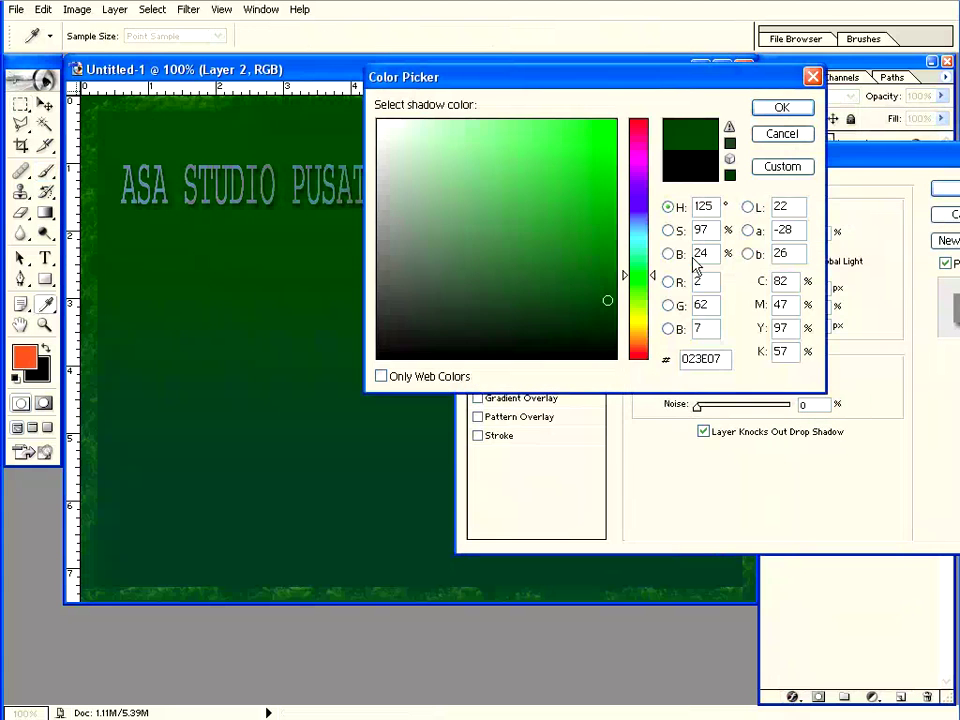
{"action": "left_click_drag", "start_coordinate": [500, 77], "coordinate": [563, 144]}
{"action": "left_click_drag", "start_coordinate": [677, 373], "coordinate": [677, 398]}
{"action": "left_click", "coordinate": [842, 182]}
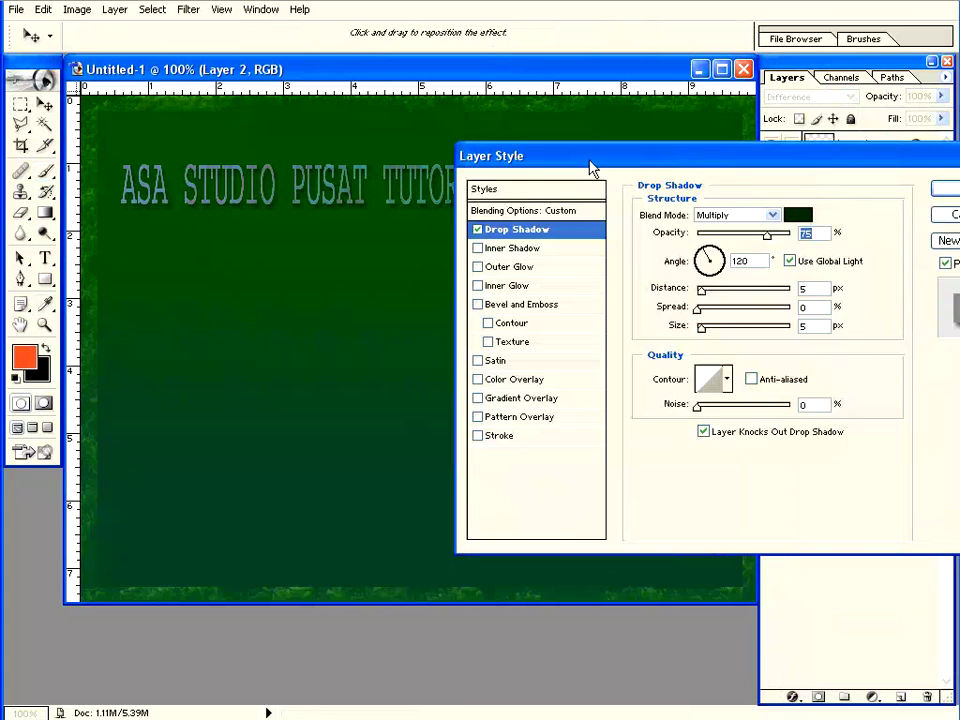
Set the shadow to distance 0, opacity 100%, size 7 px and apply it
{"action": "left_click_drag", "start_coordinate": [590, 167], "coordinate": [303, 298]}
{"action": "double_click", "coordinate": [537, 420]}
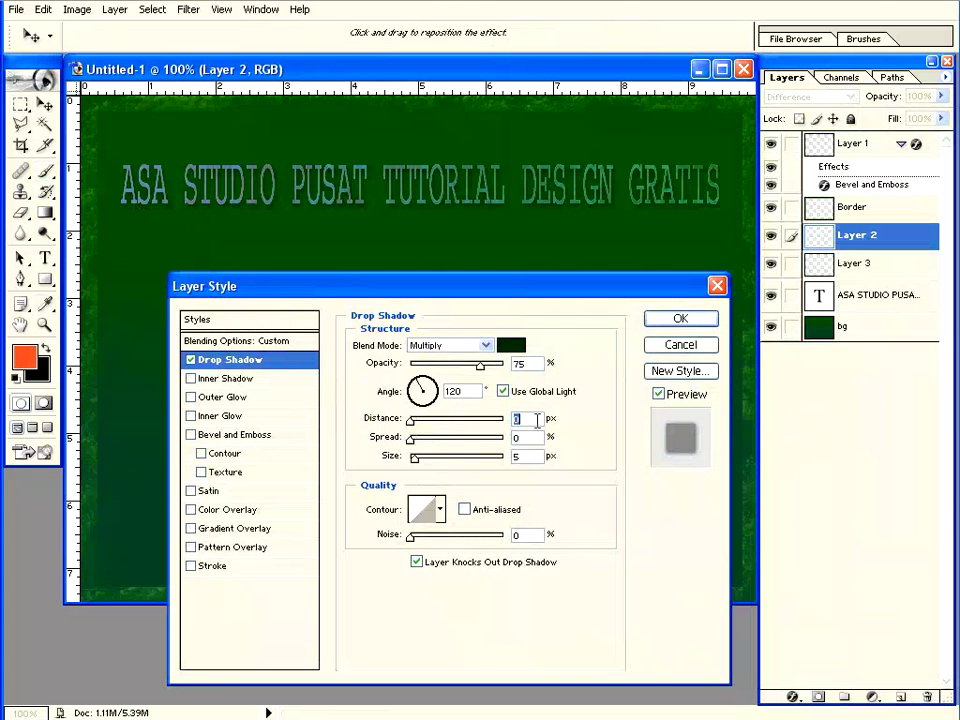
{"action": "left_click_drag", "start_coordinate": [484, 368], "coordinate": [504, 366]}
{"action": "left_click_drag", "start_coordinate": [425, 463], "coordinate": [416, 463]}
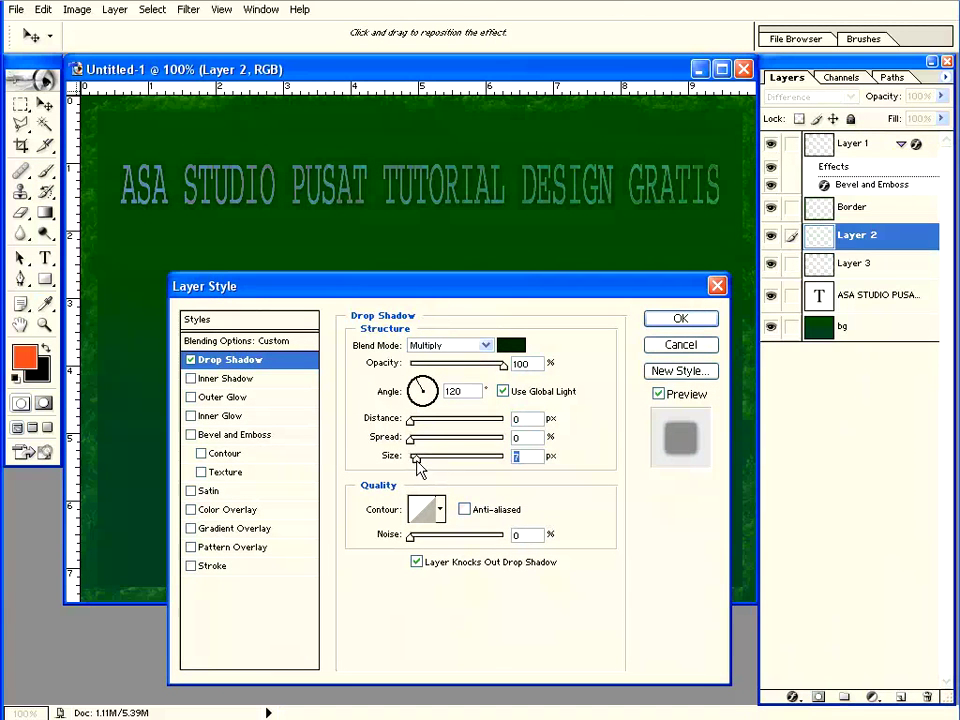
{"action": "left_click", "coordinate": [418, 441]}
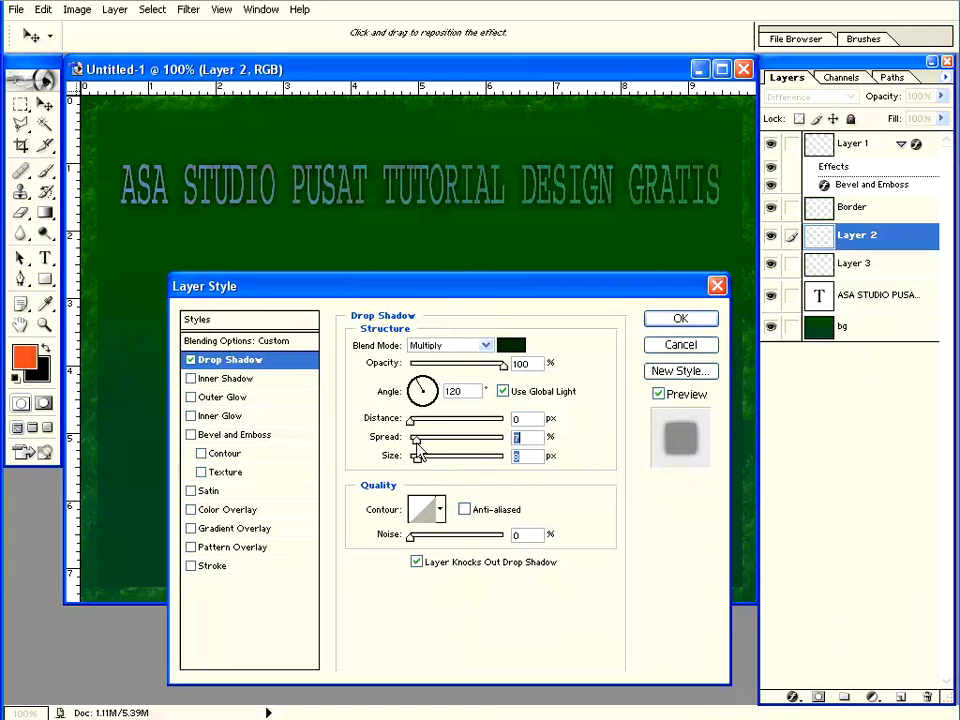
{"action": "key", "text": "Return"}
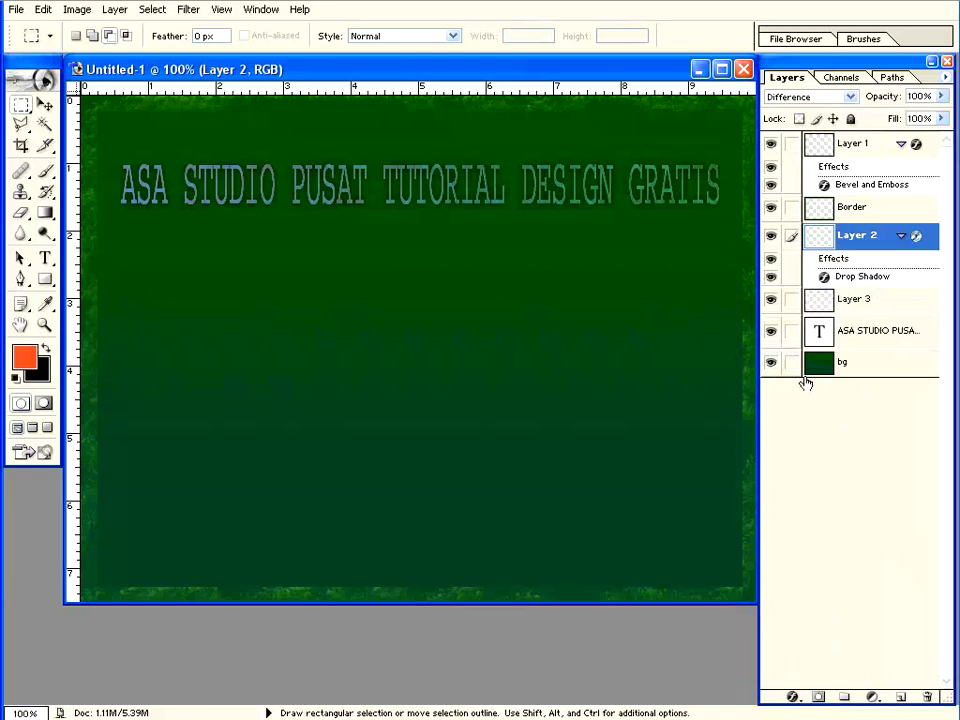
{"action": "left_click", "coordinate": [825, 145]}
{"action": "left_click", "coordinate": [825, 236]}
{"action": "left_click", "coordinate": [825, 299]}
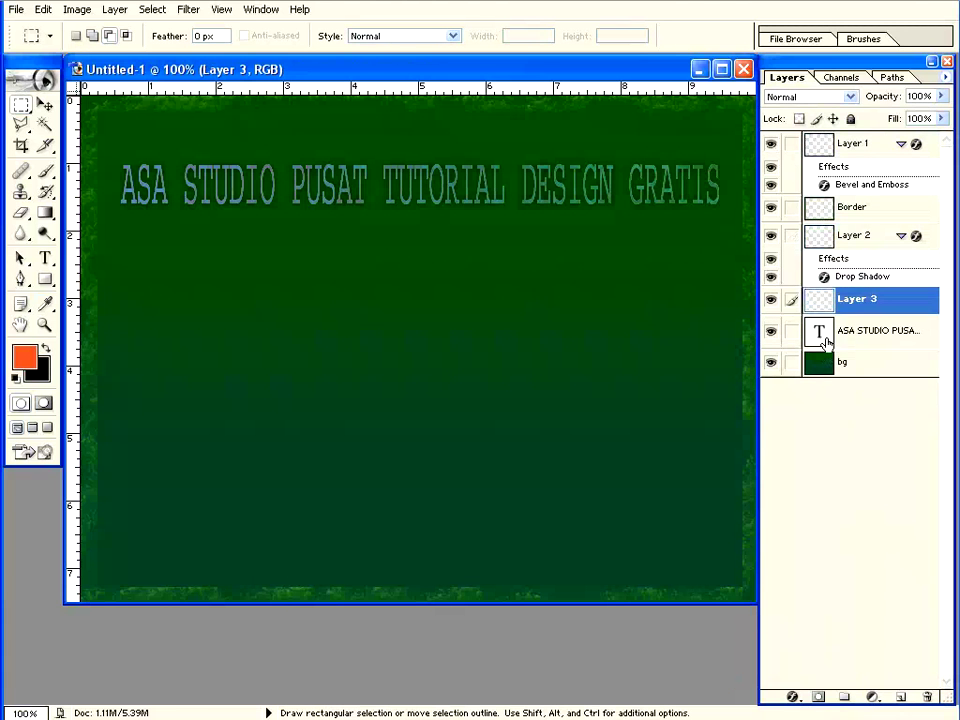
{"action": "left_click", "coordinate": [830, 362]}
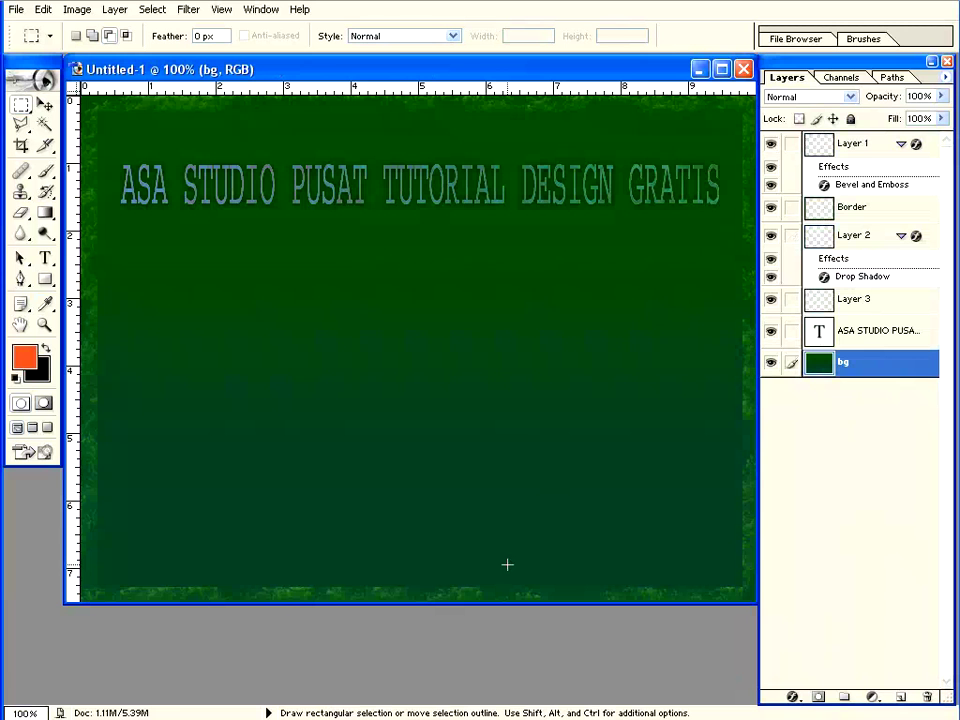